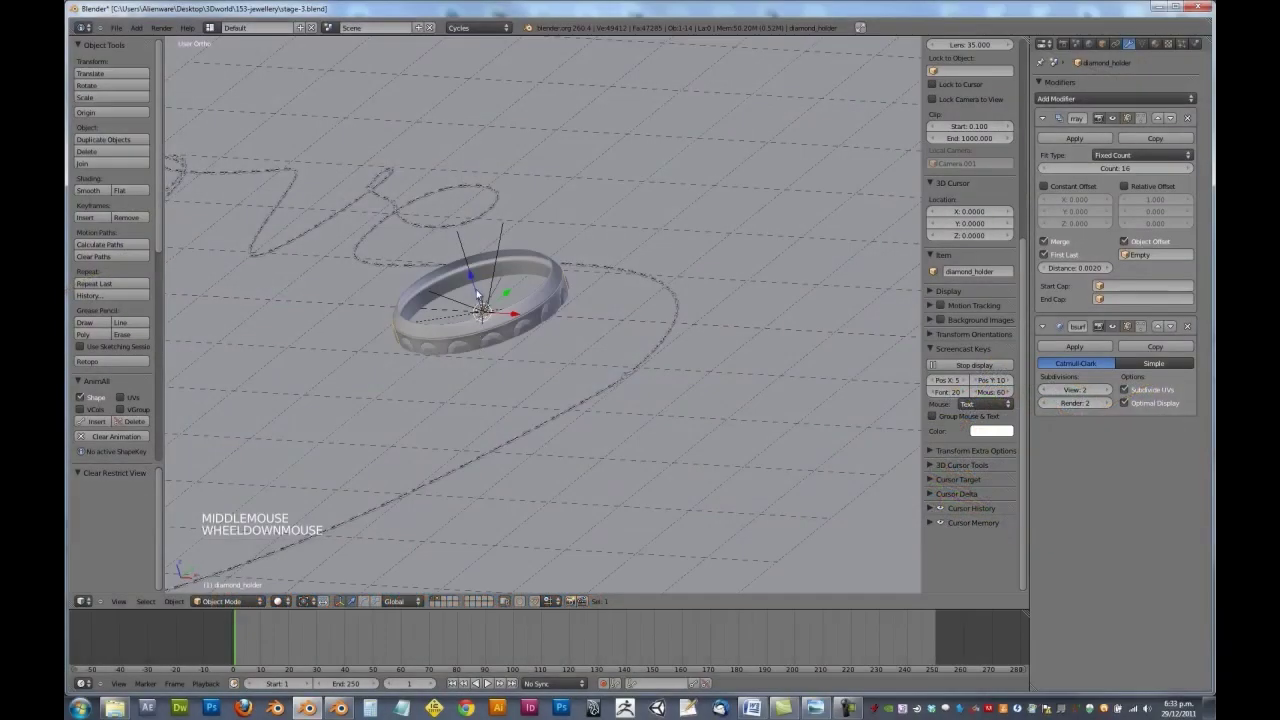
Select the ring's Empty and drag it backward along the Y axis
right_click(499, 279)
right_click(476, 291)
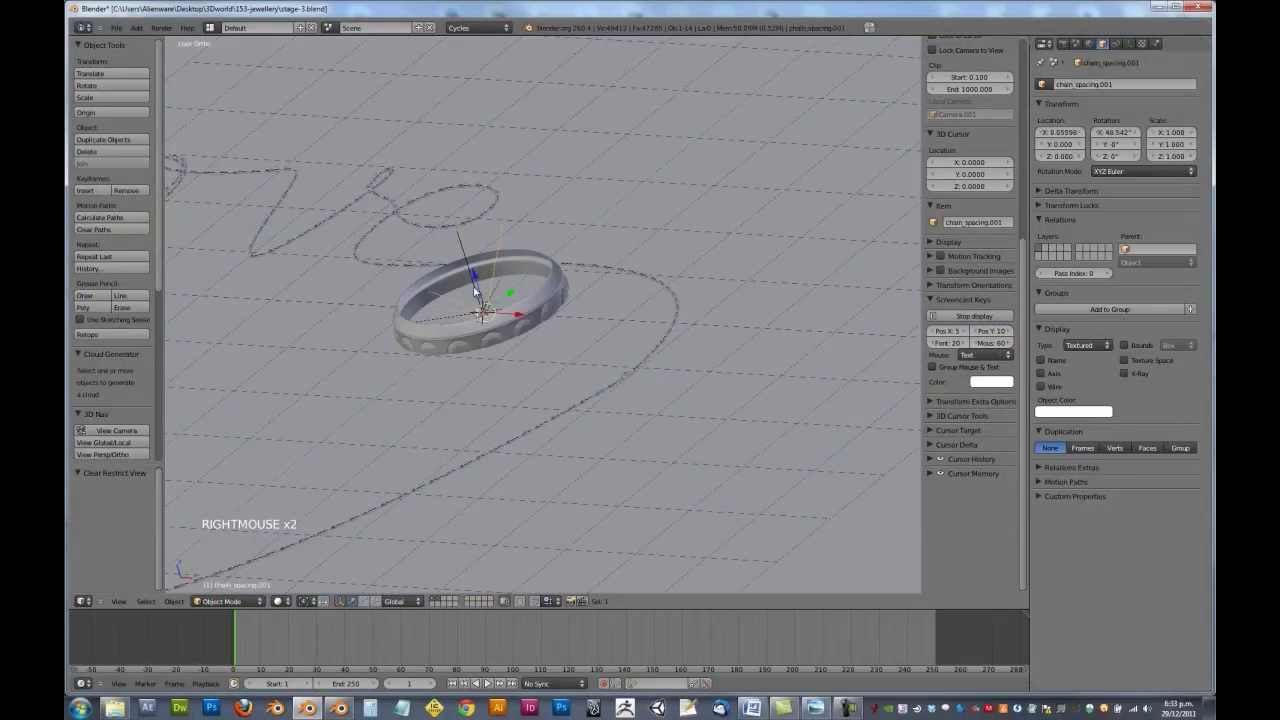
right_click(504, 293)
left_click_drag(506, 295, 350, 485)
Frame the whole Love heart path from top view and grab the ring to move it freely
key("KP_7")
scroll(515, 427, "down", 3)
scroll(434, 437, "down", 3)
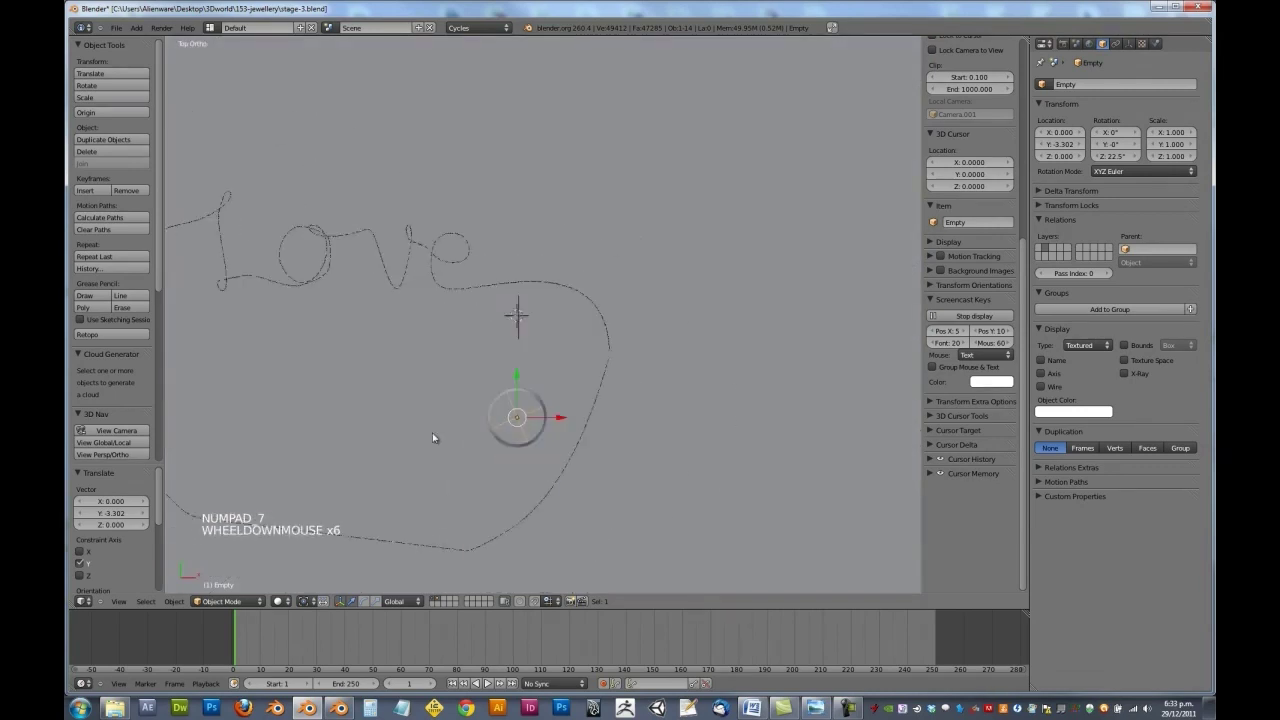
middle_click_drag(434, 437, 710, 403, "shift")
key("g")
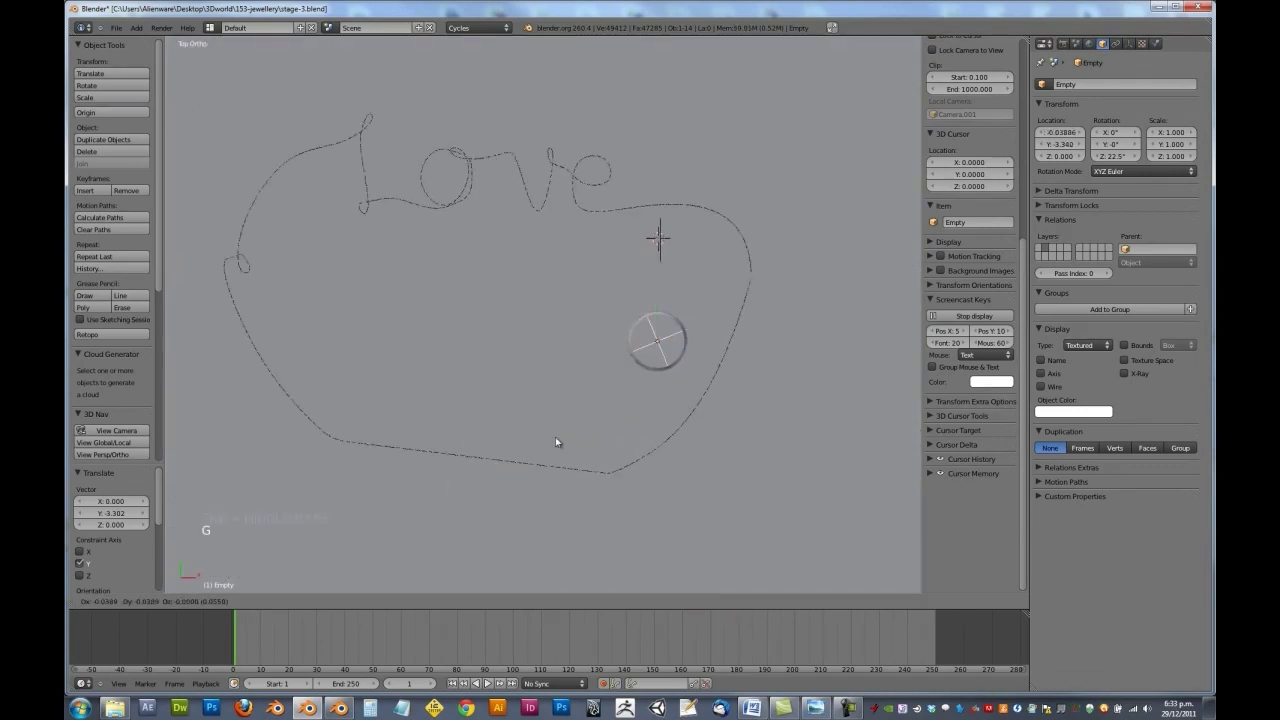
Set the ring on the lower edge of the Love path, then raise and slightly tilt it in front view
left_click(417, 503)
key("KP_1")
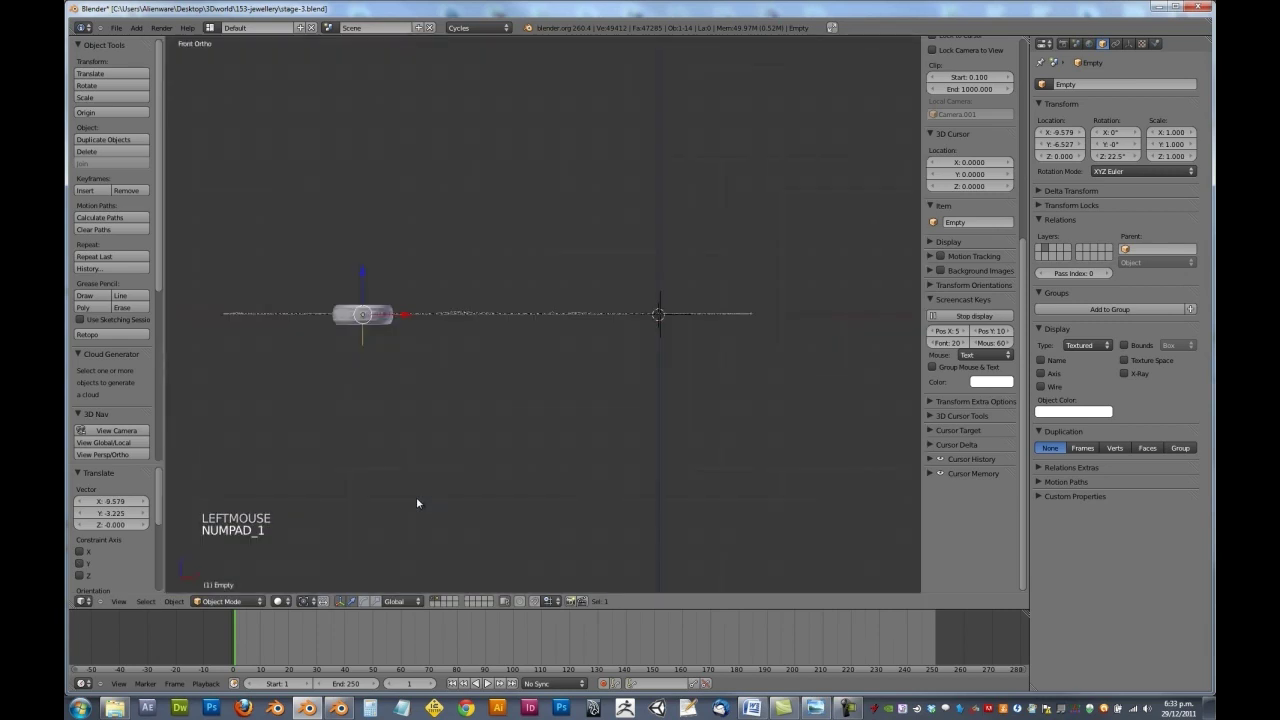
key("KP_Decimal")
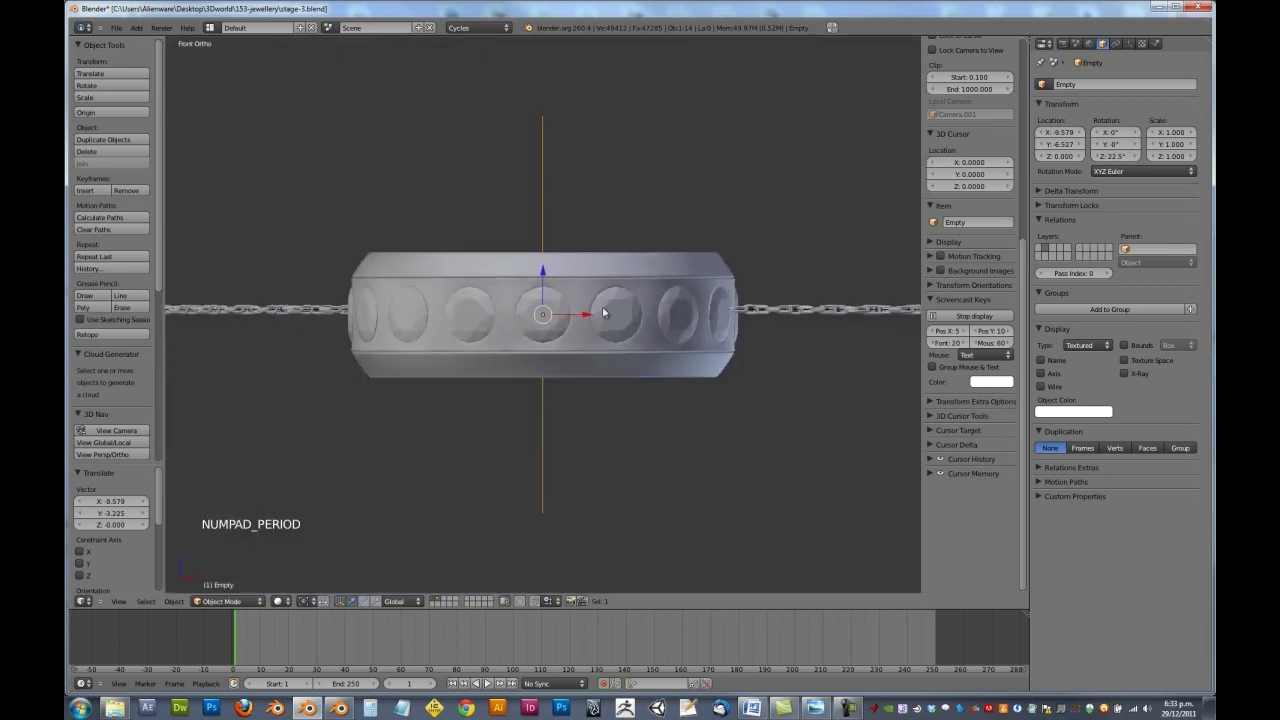
key("g")
left_click(694, 306)
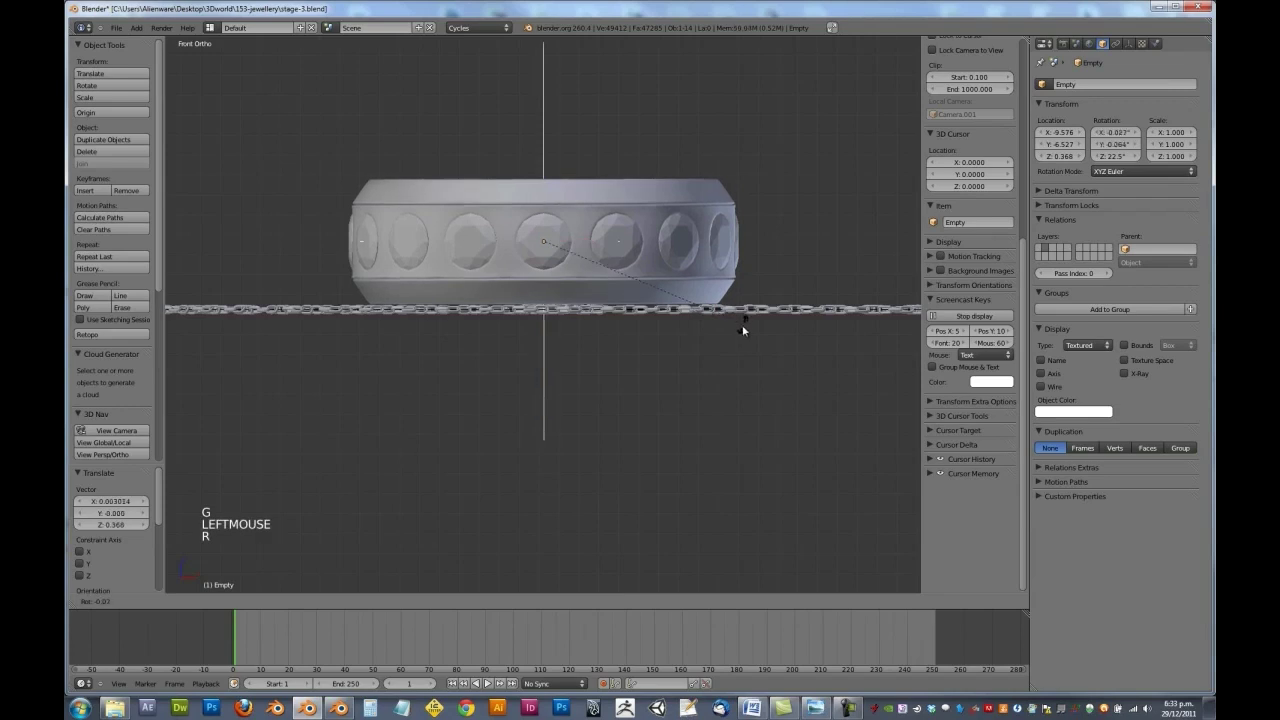
key("r")
left_click(742, 330)
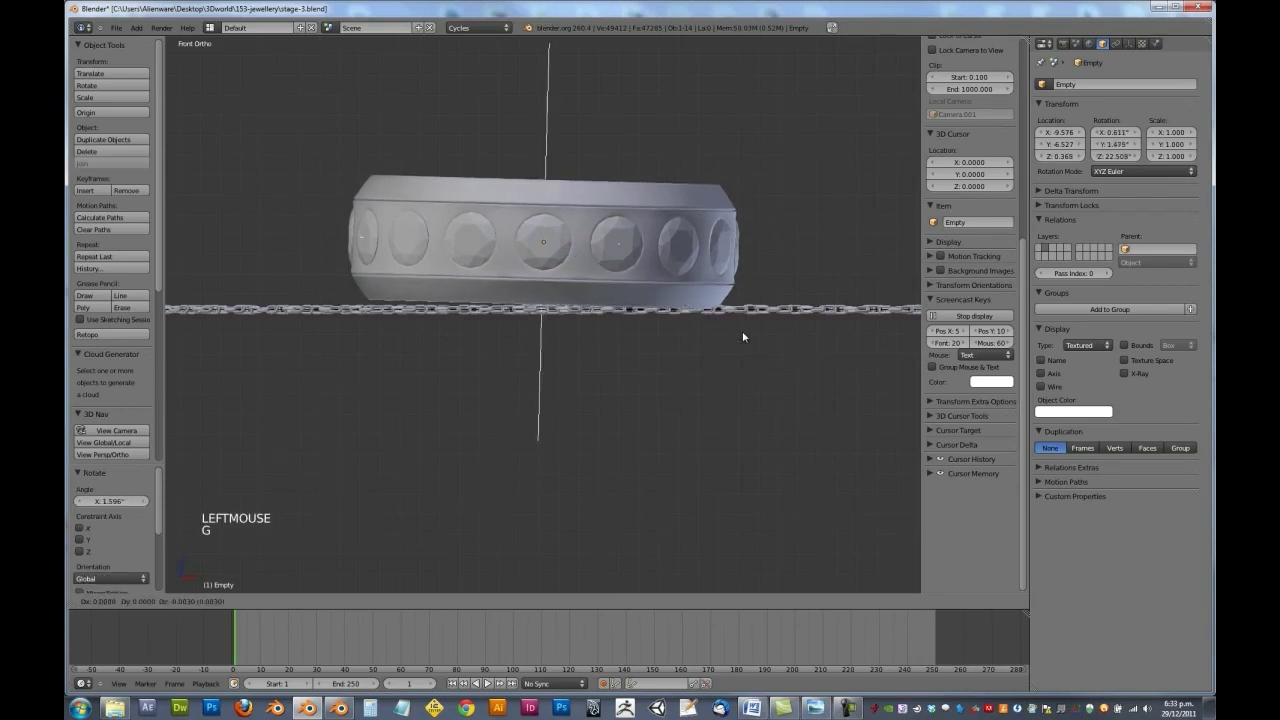
key("g")
left_click(738, 332)
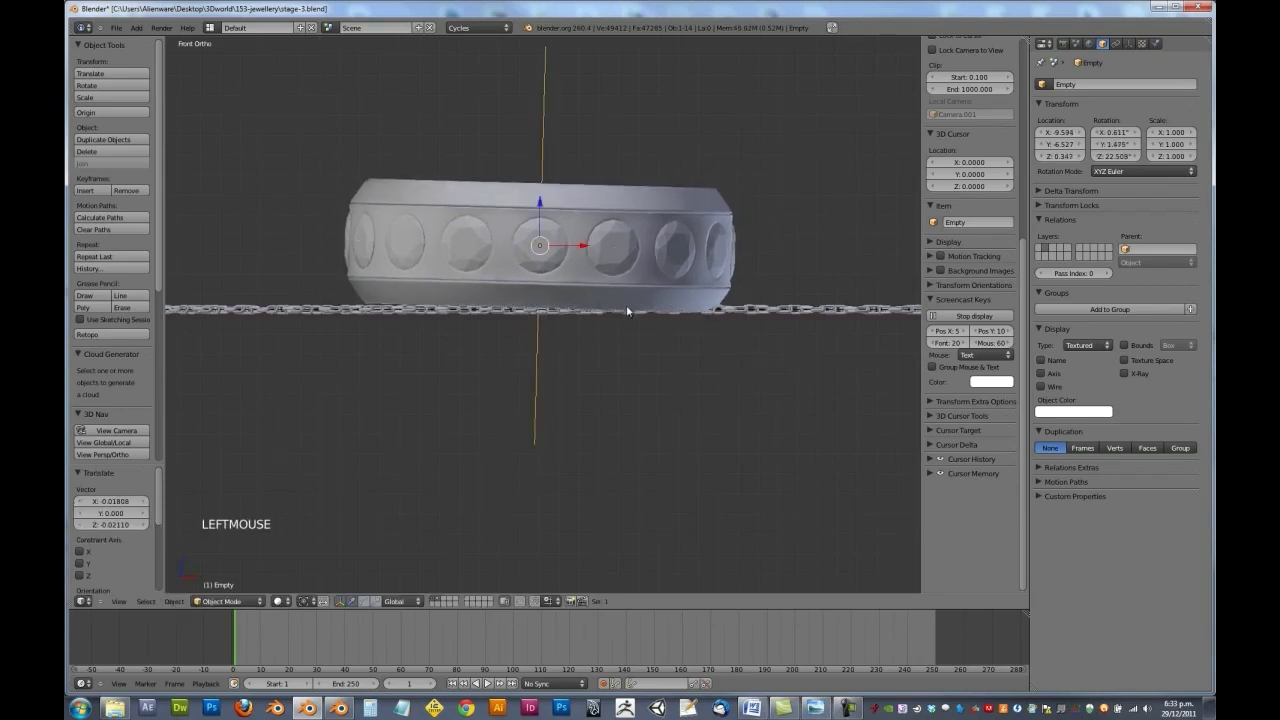
Tilt the ring sideways from the right view so the chain runs through it, then view through the camera
middle_click_drag(626, 304, 454, 384)
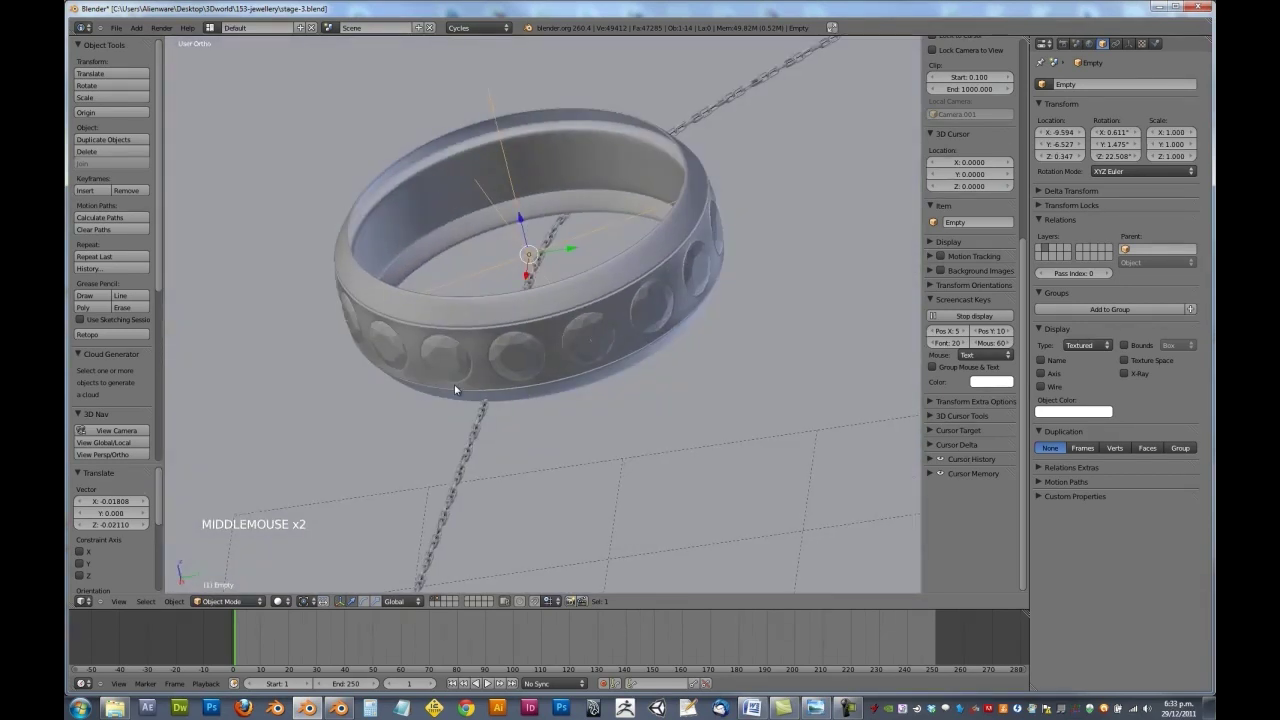
key("KP_3")
key("r")
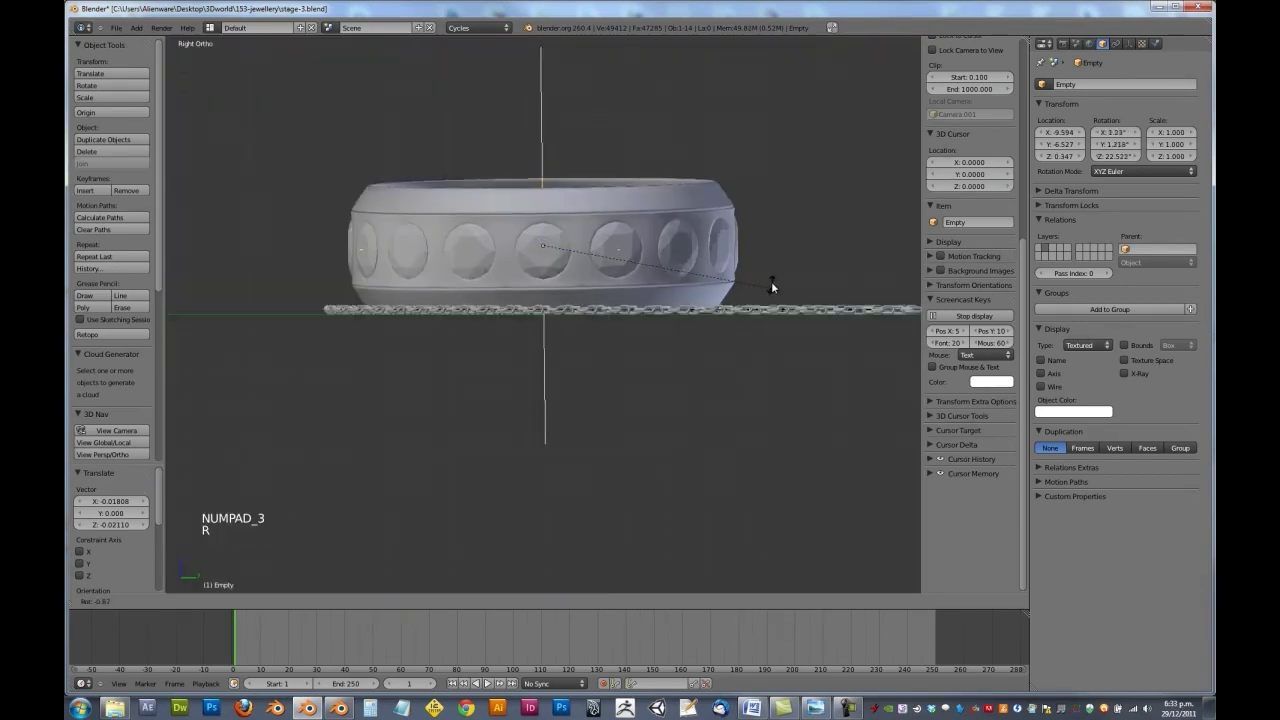
left_click(771, 290)
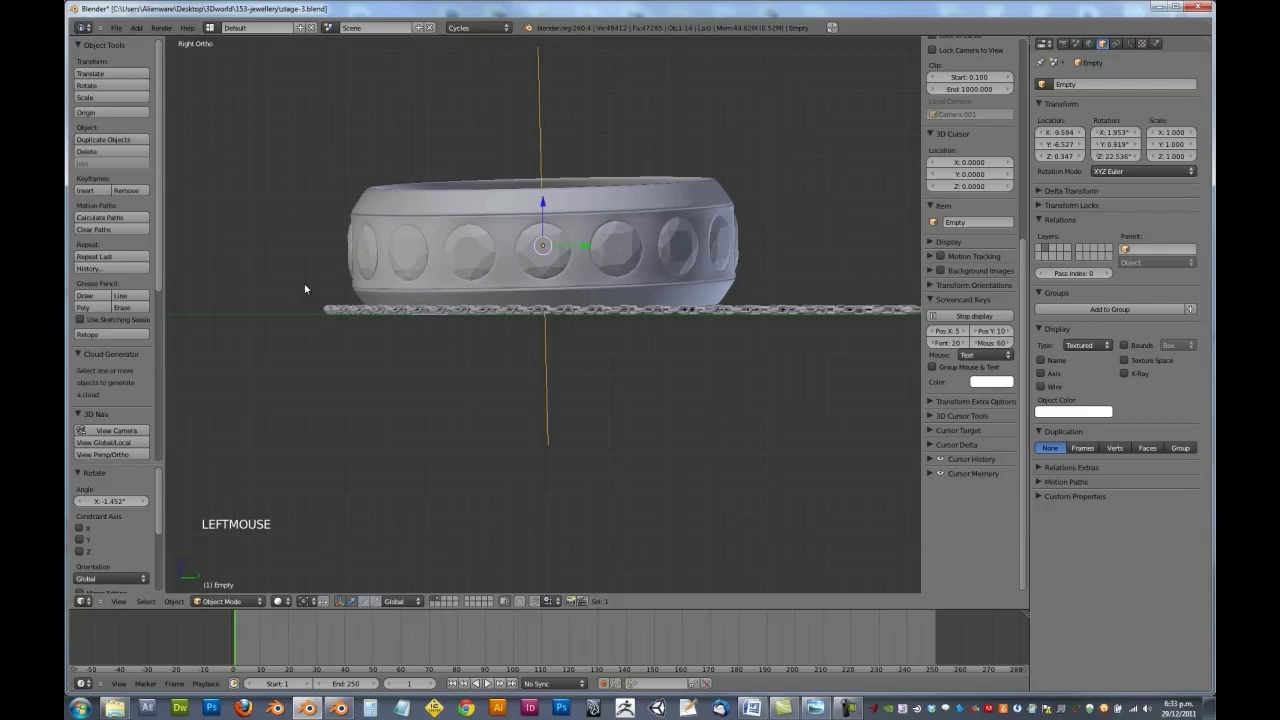
middle_click_drag(306, 286, 534, 403)
scroll(547, 350, "down", 3)
key("KP_0")
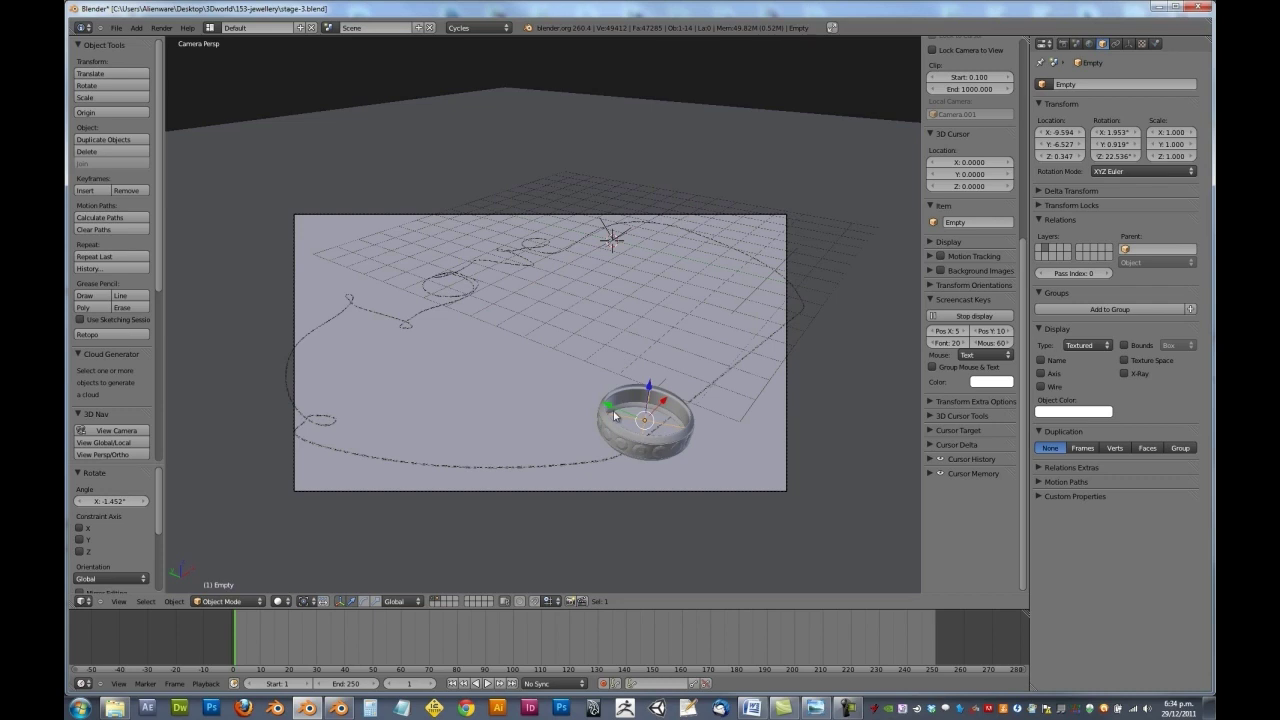
Toggle the viewport to wireframe so the ring and Love path show as lines
key("z")
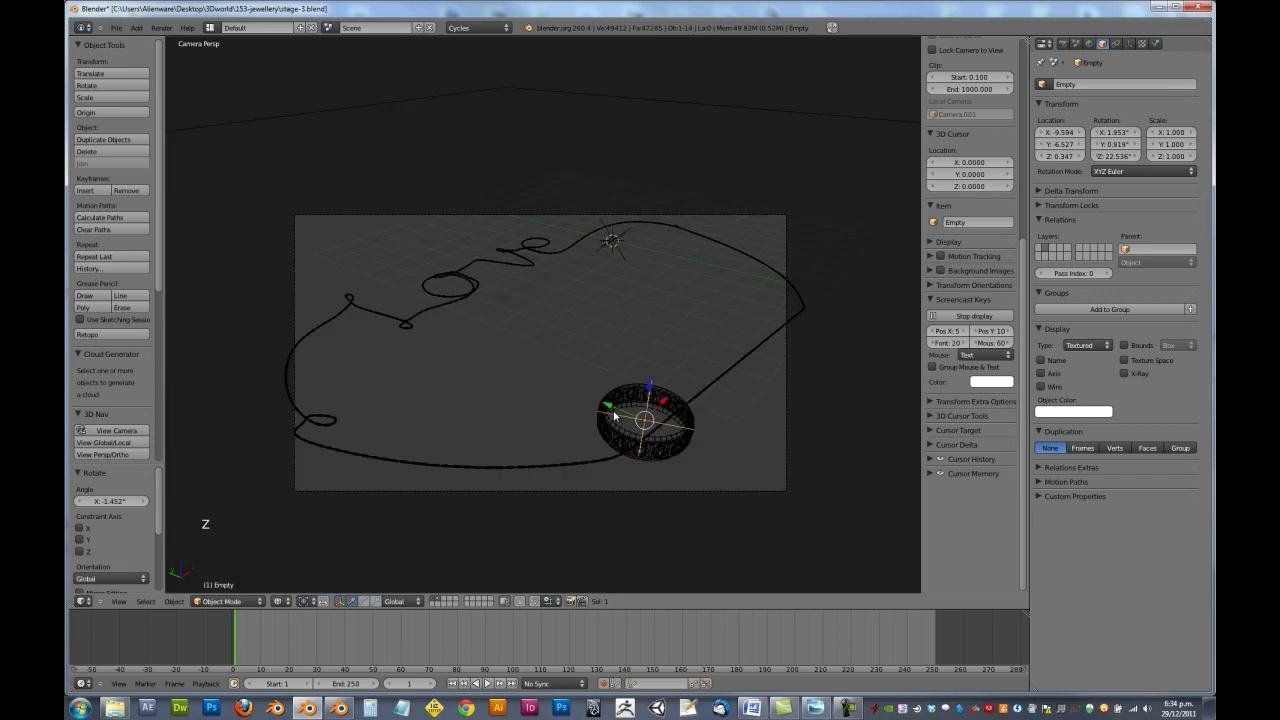
key("shift+p")
Box-select all four parts of the first ring and check it from the side and front views
key("a")
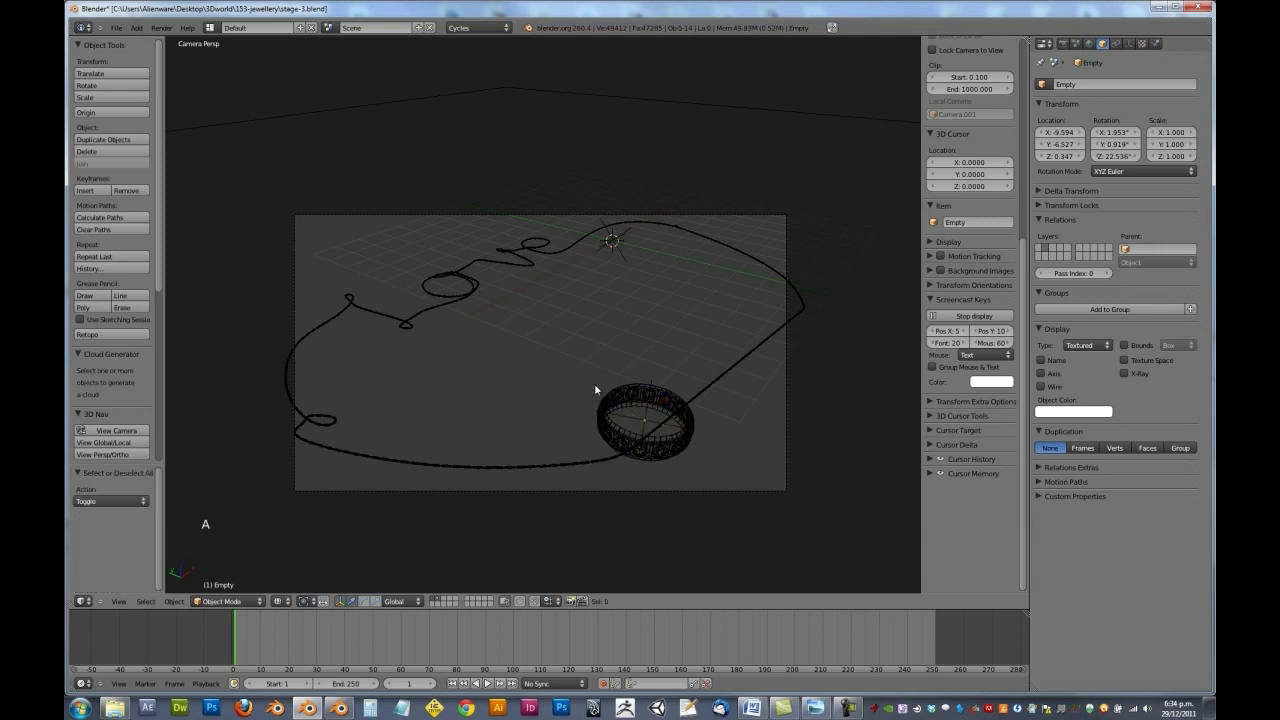
key("b")
left_click_drag(574, 337, 647, 424)
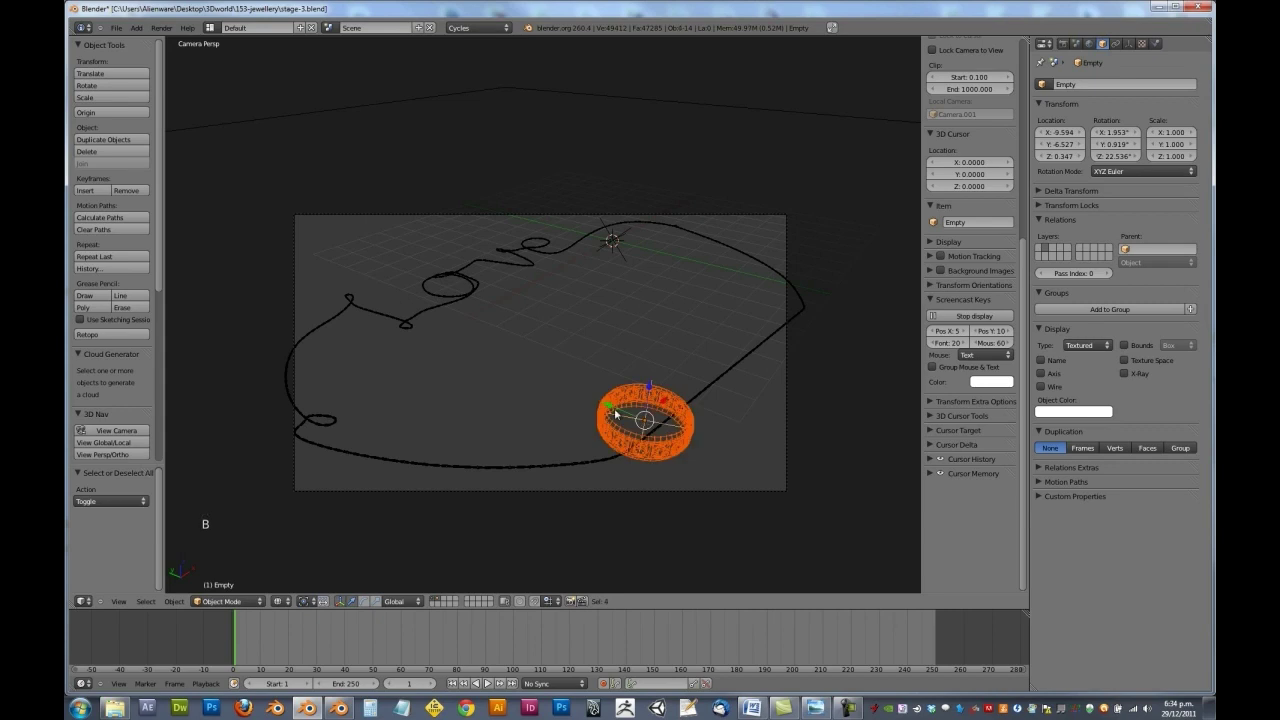
key("KP_3")
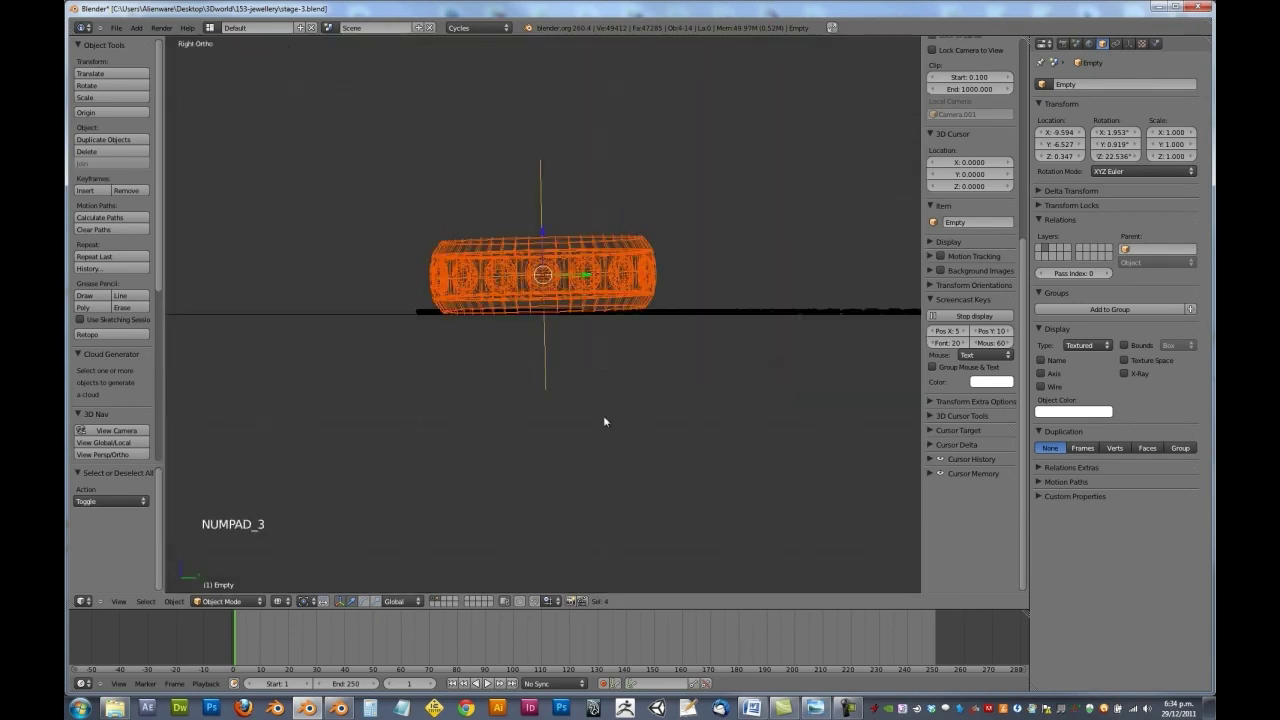
key("KP_1")
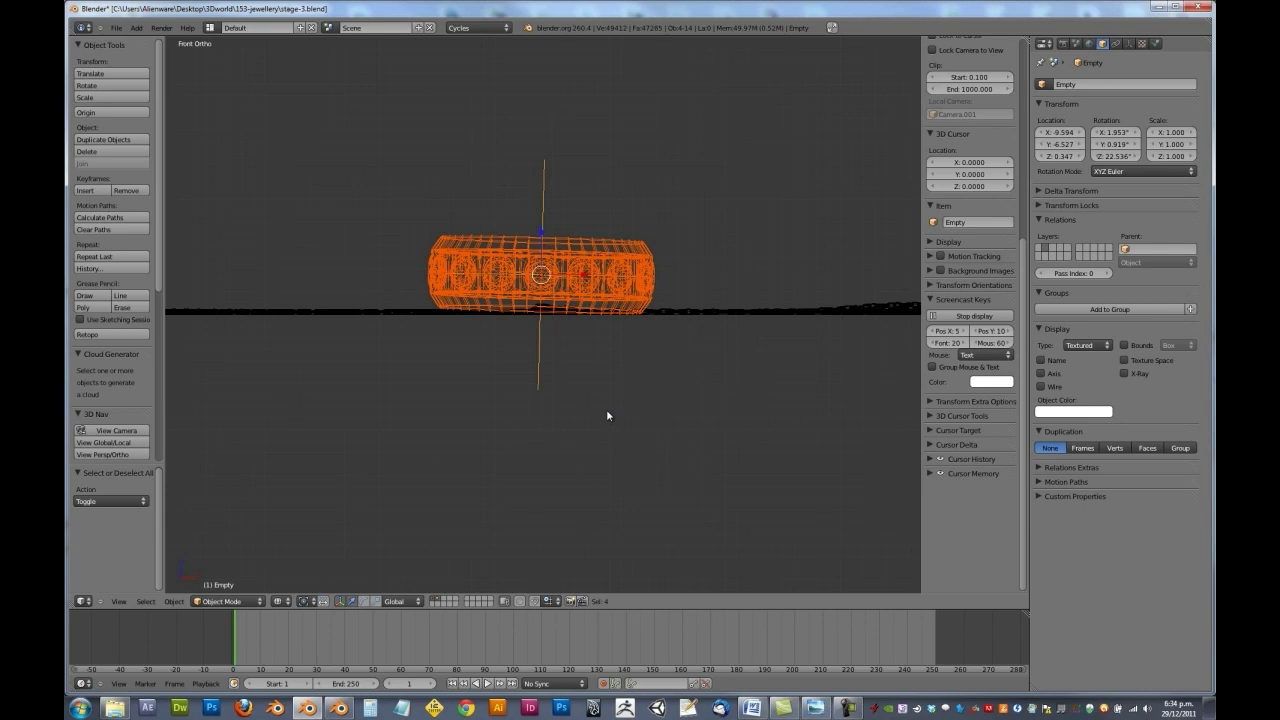
Make a linked copy of the ring, Empty.001, placed up-right along the chain and tilted
key("alt+d")
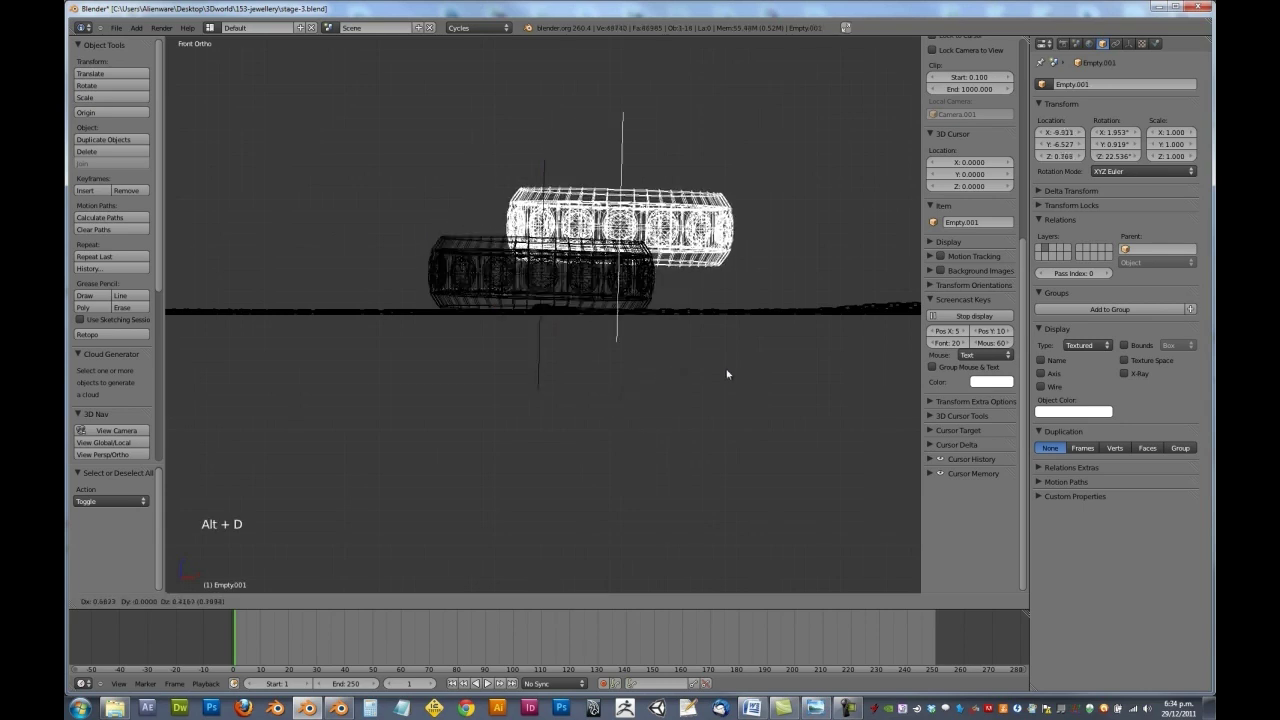
left_click(763, 378)
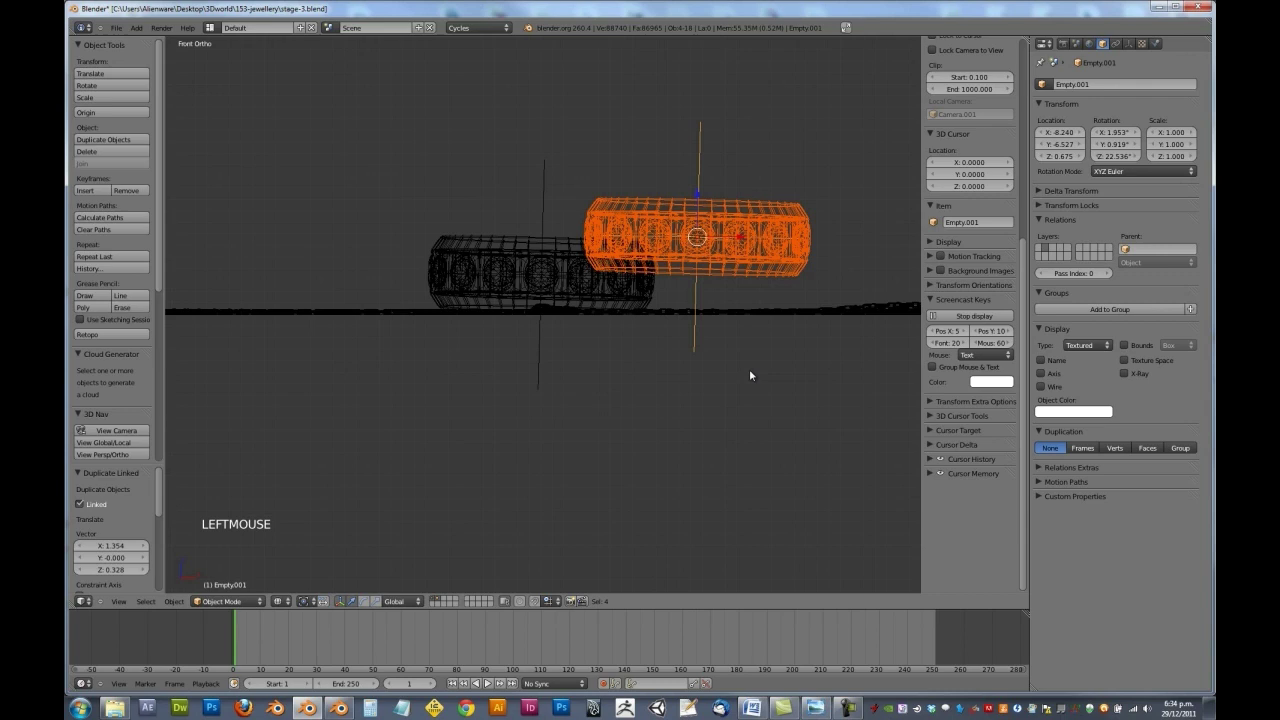
key("KP_1")
key("r")
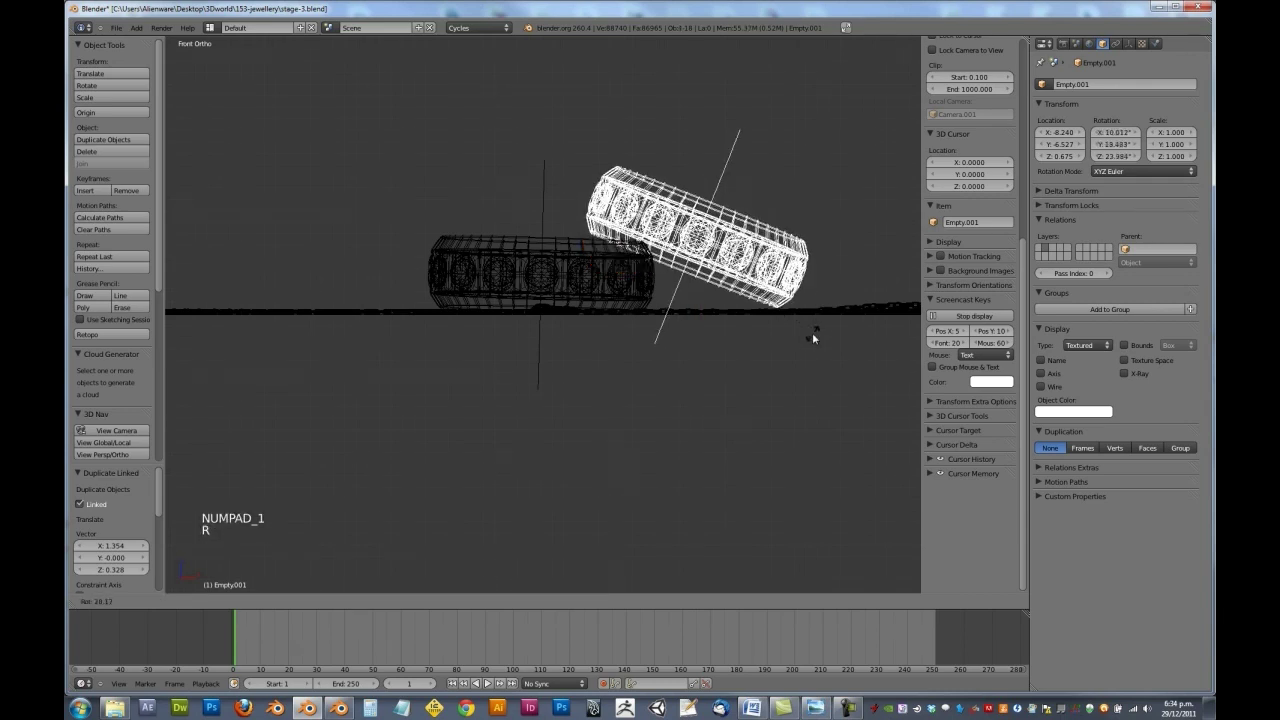
left_click(812, 331)
key("r")
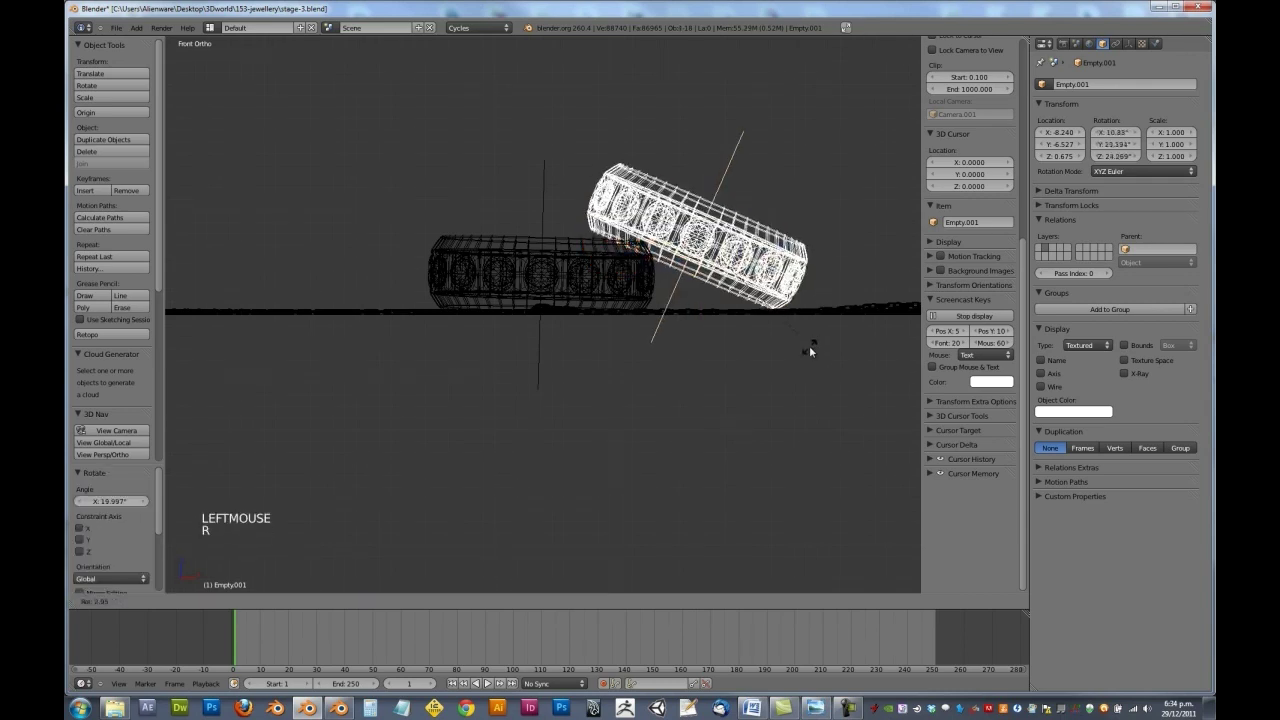
left_click(809, 347)
Undo the accidental hide, fine-tune the copy to about 24° on Z, and return to solid shading
key("h")
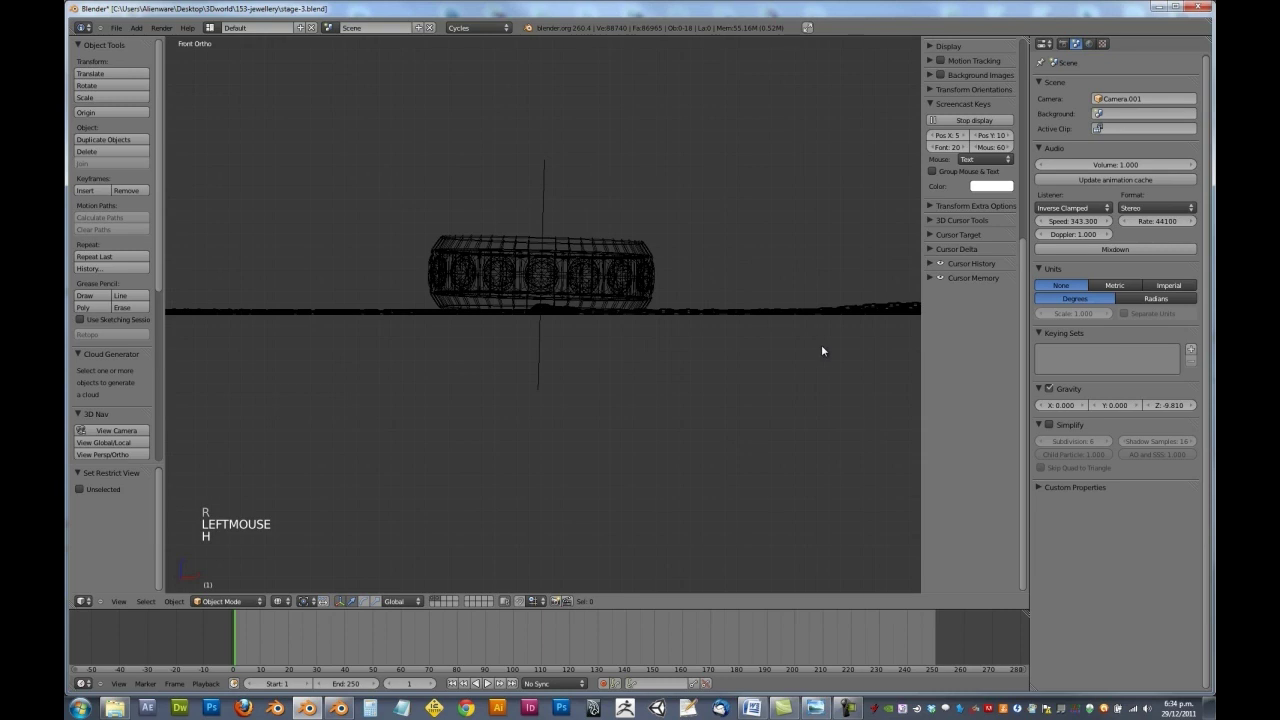
key("ctrl+z")
key("g")
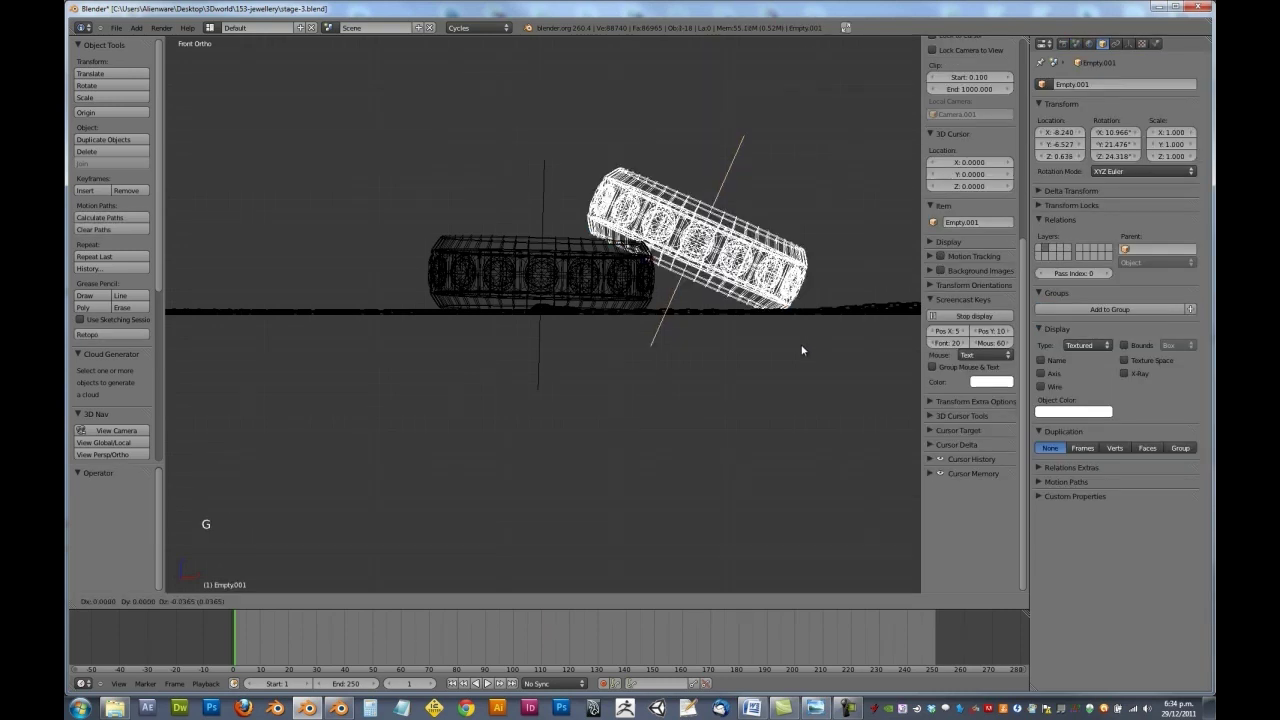
left_click(806, 353)
key("r")
left_click(828, 365)
left_click(842, 355)
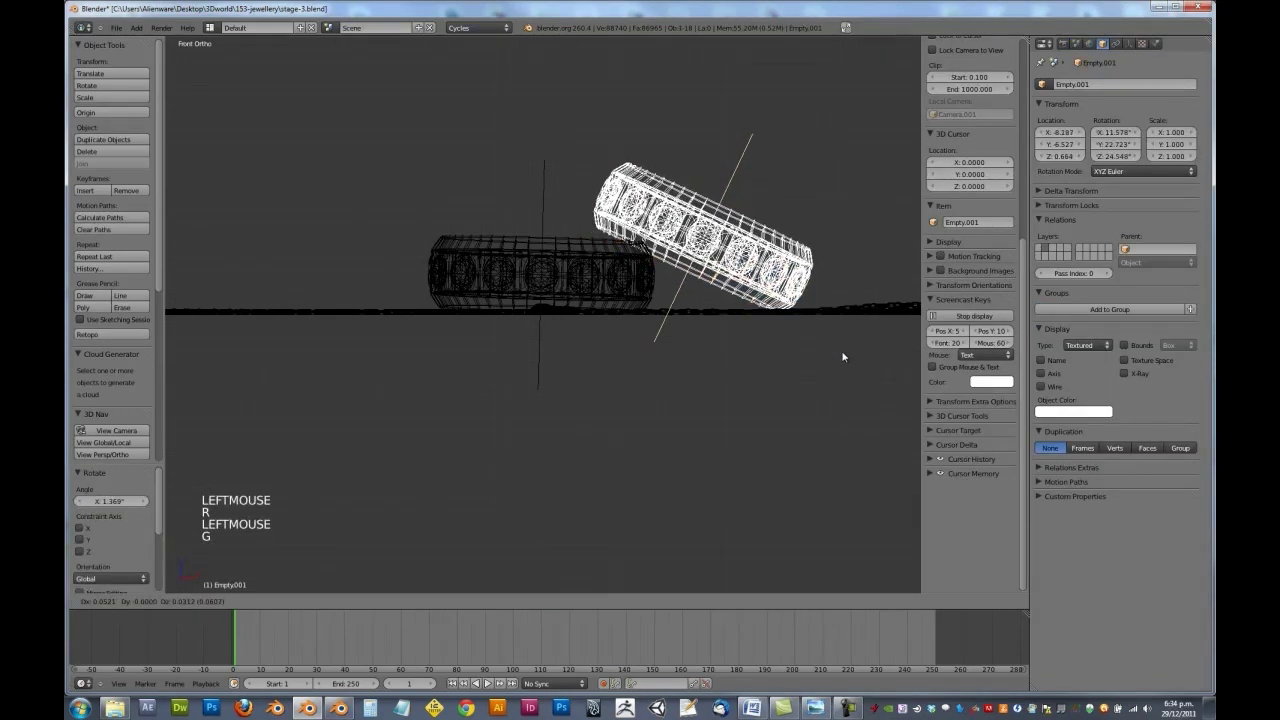
key("z")
middle_click_drag(667, 285, 638, 288)
Retilt the second ring to about X 11.087°, Y 20.948°, checking it from the front view
scroll(726, 354, "up", 3)
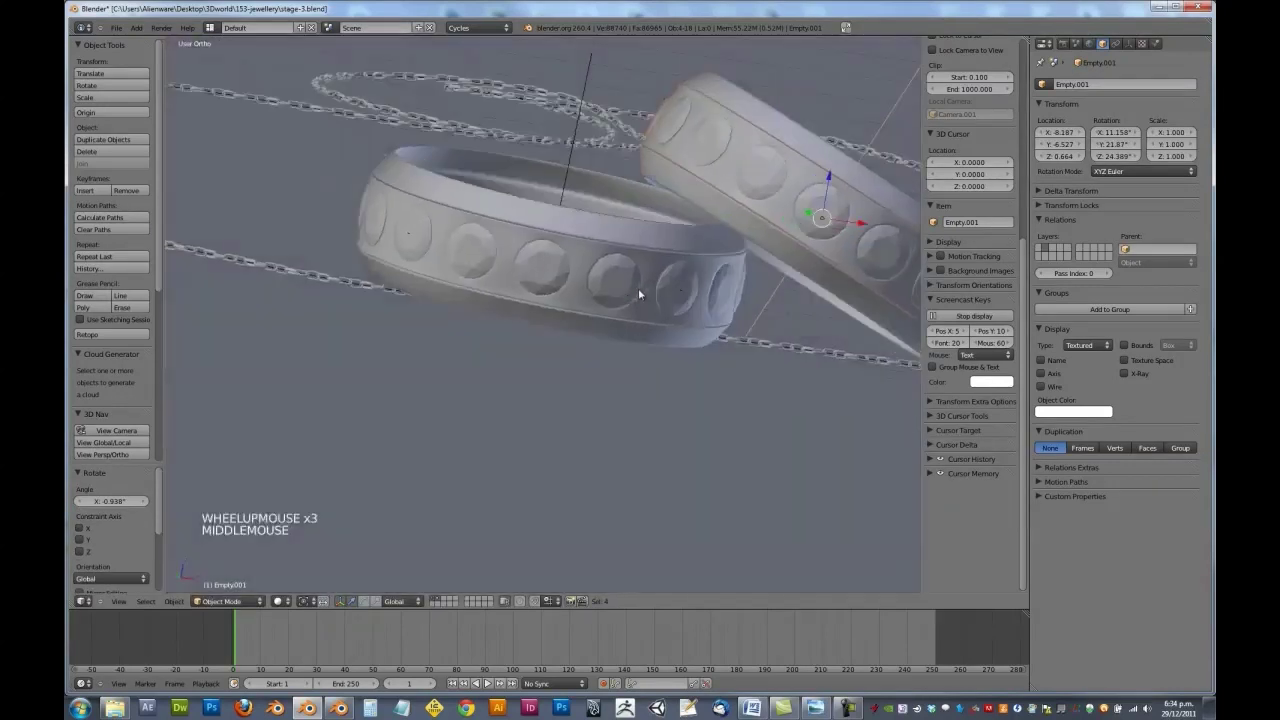
scroll(644, 260, "up", 2)
middle_click_drag(696, 229, 624, 262, "shift")
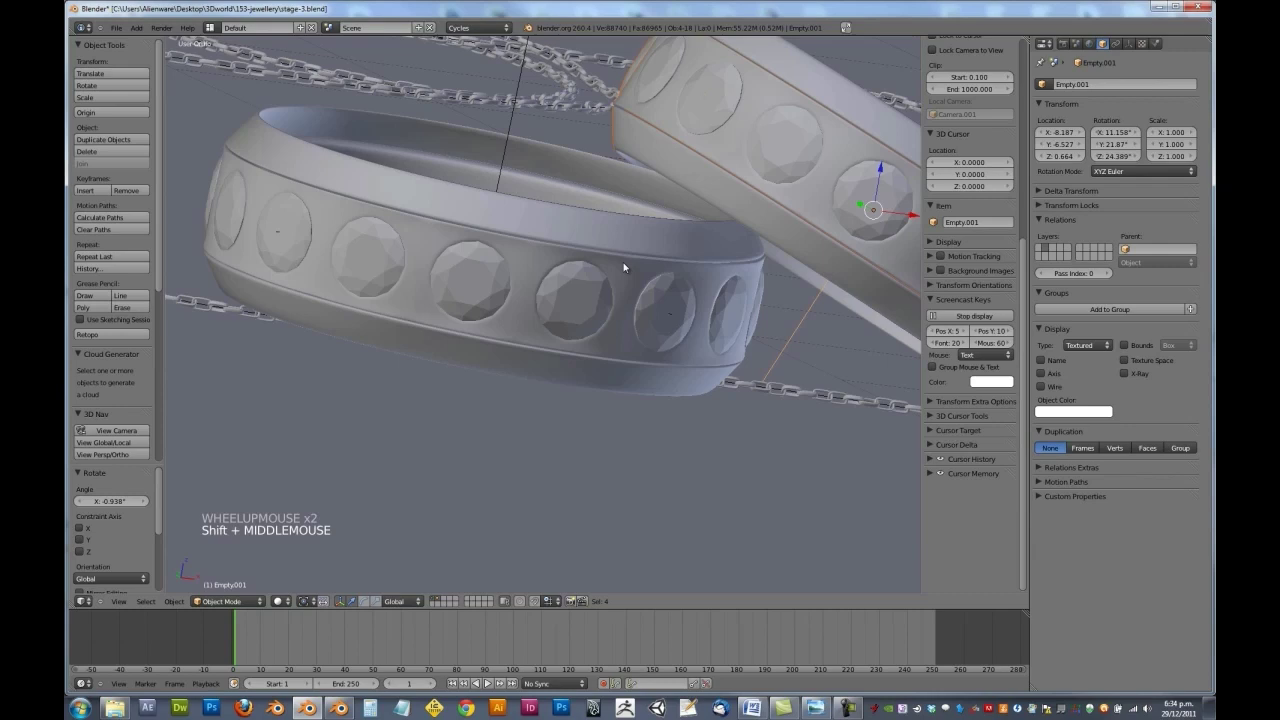
key("r")
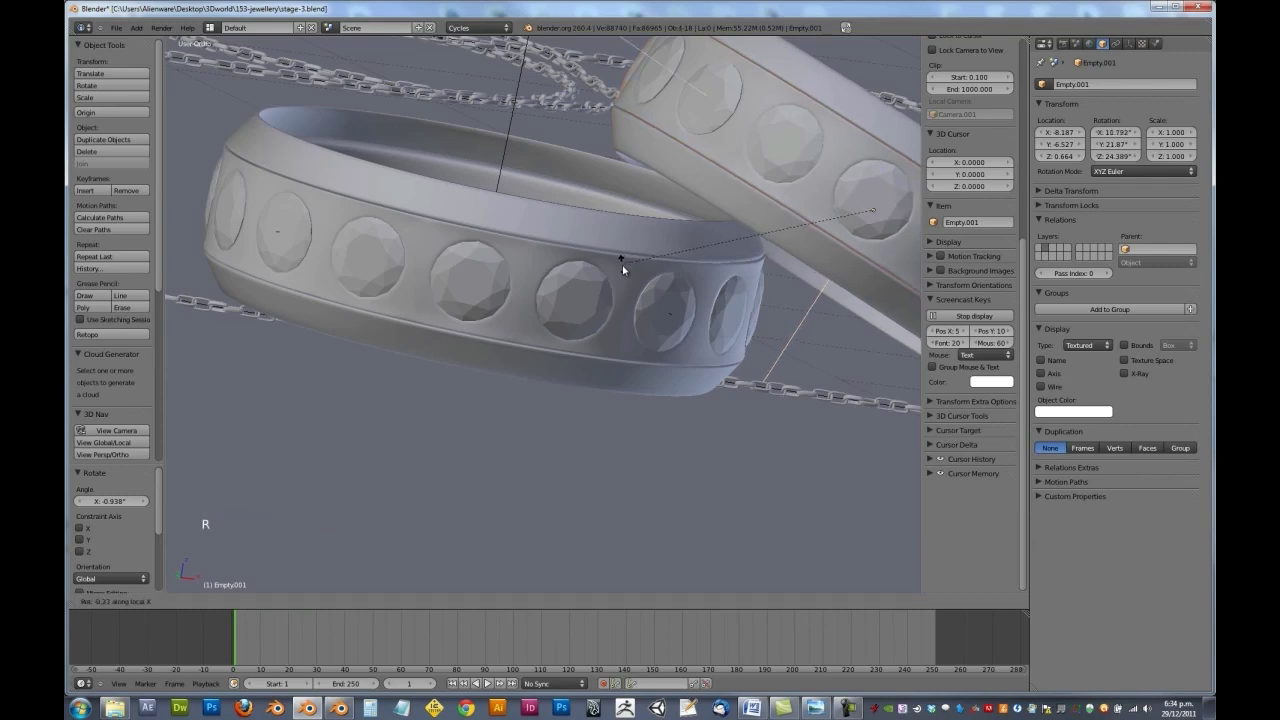
right_click(627, 260)
key("r")
key("r")
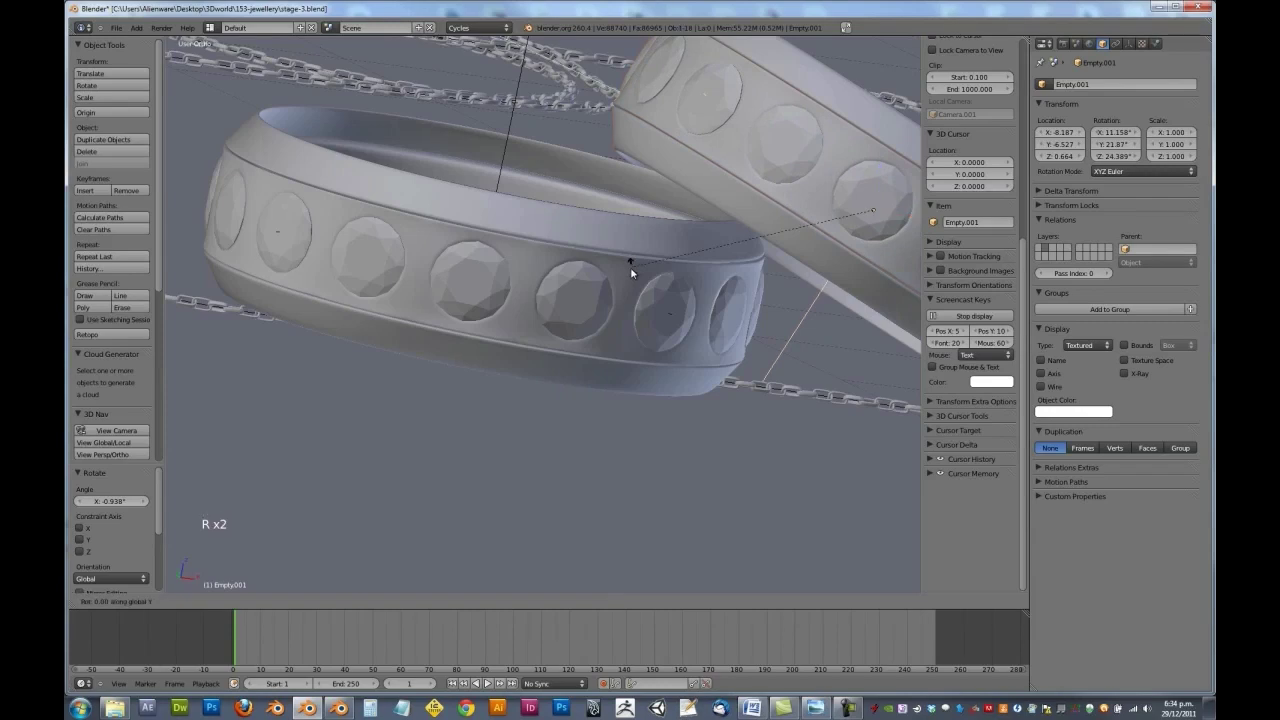
left_click(618, 271)
middle_click_drag(618, 276, 441, 294)
scroll(576, 294, "down", 3)
key("KP_1")
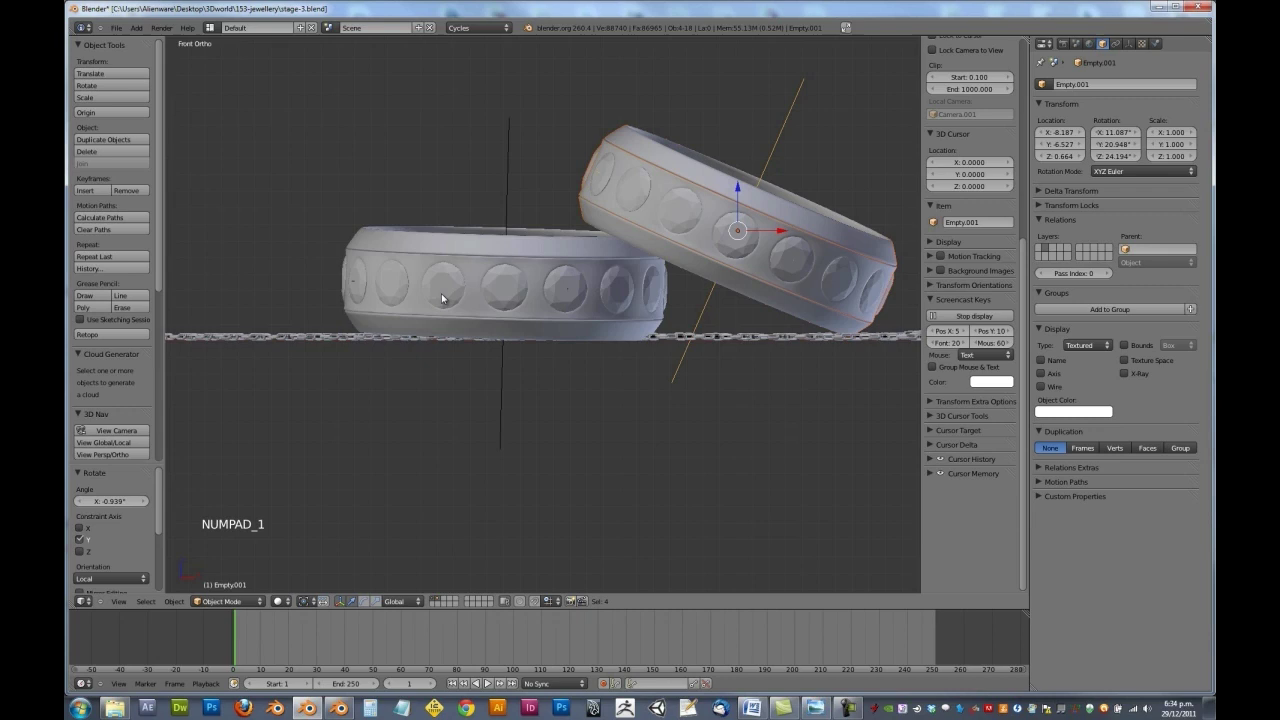
middle_click_drag(523, 299, 466, 304, "shift")
Shift the tilted ring sideways in front view, then frame the gem ring's pivot
key("g")
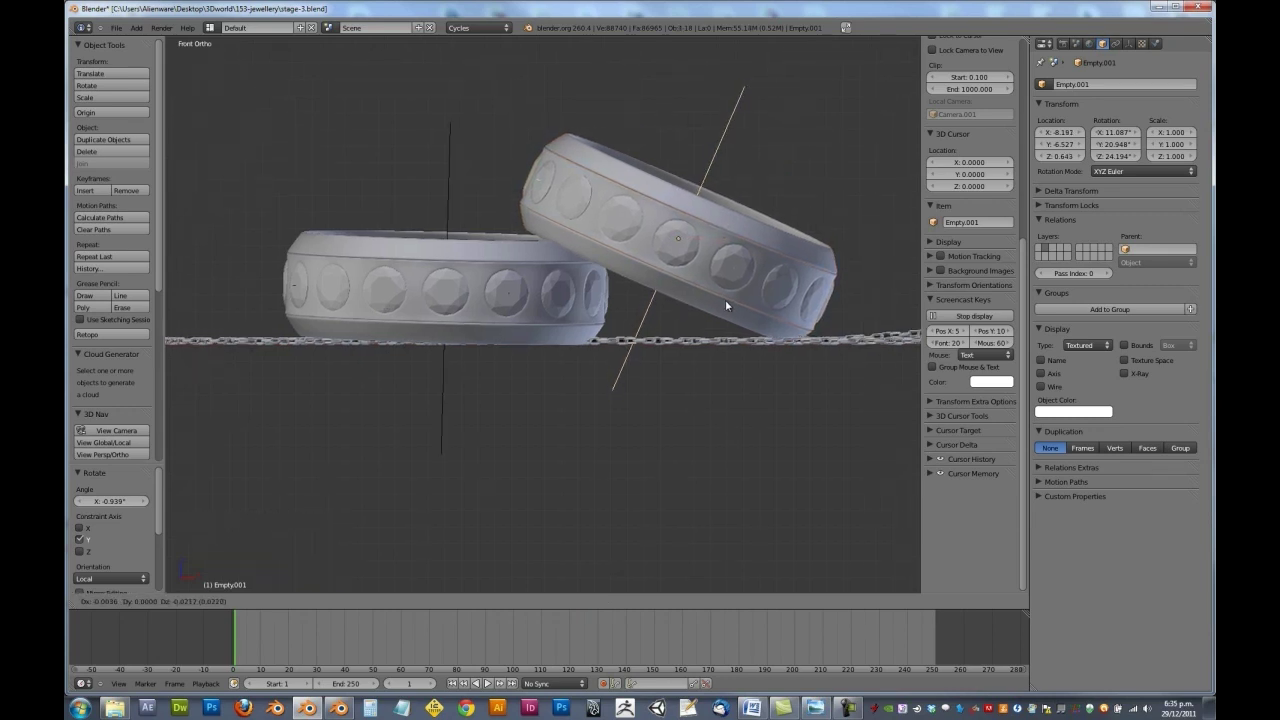
left_click(726, 305)
key("g")
left_click(730, 306)
middle_click_drag(652, 338, 633, 313)
scroll(633, 313, "up", 3)
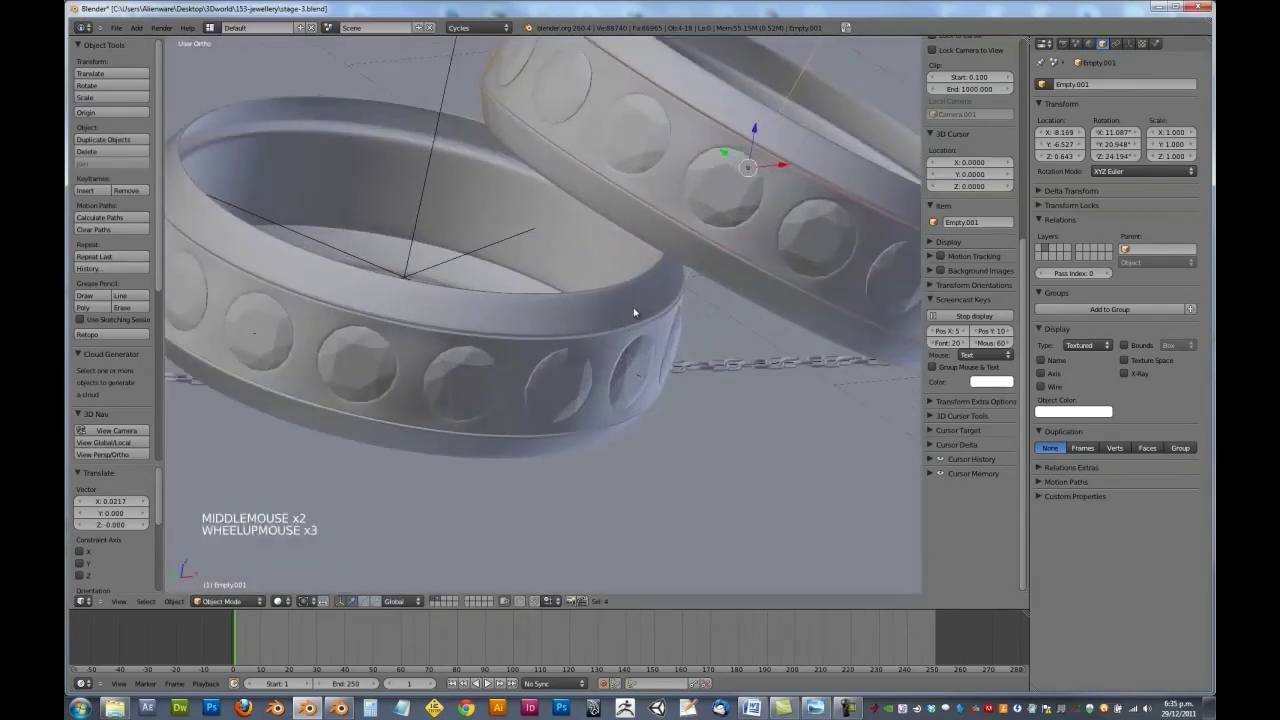
scroll(633, 313, "up", 3)
middle_click_drag(749, 209, 830, 238, "shift")
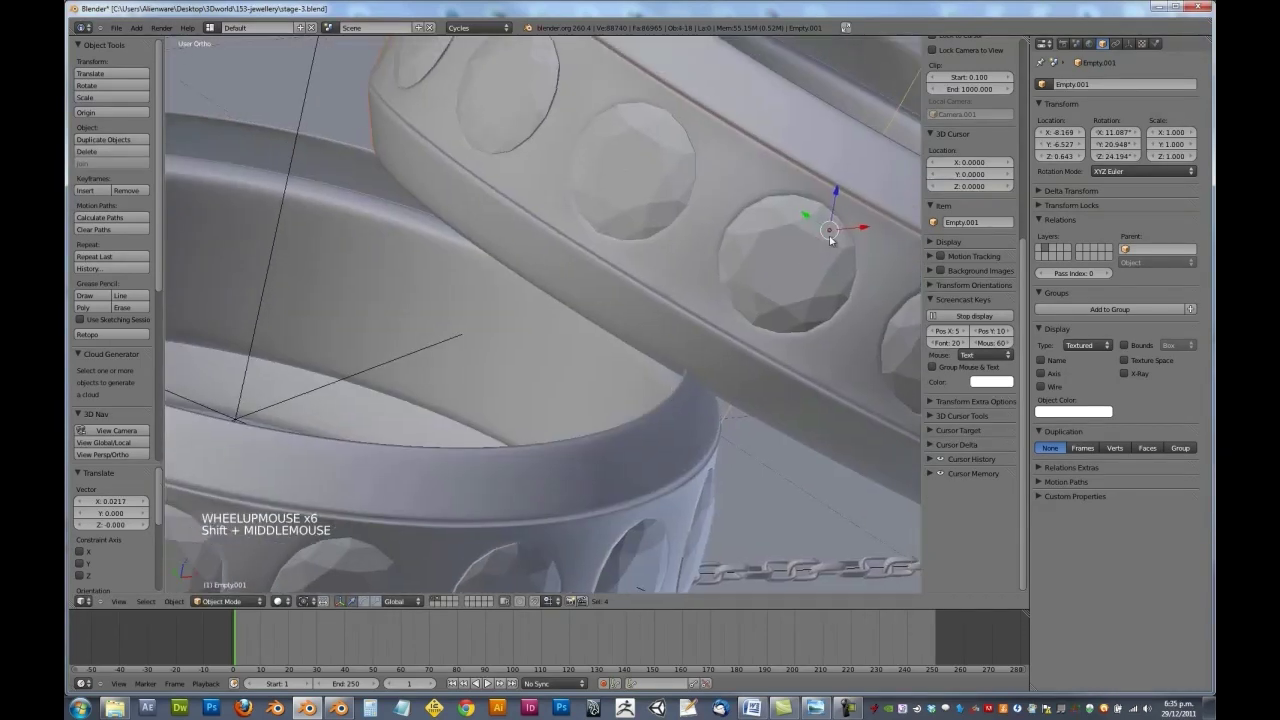
Slide the gem ring along X to X -8.061 beside the first ring, viewing both together
key("g")
left_click(871, 223)
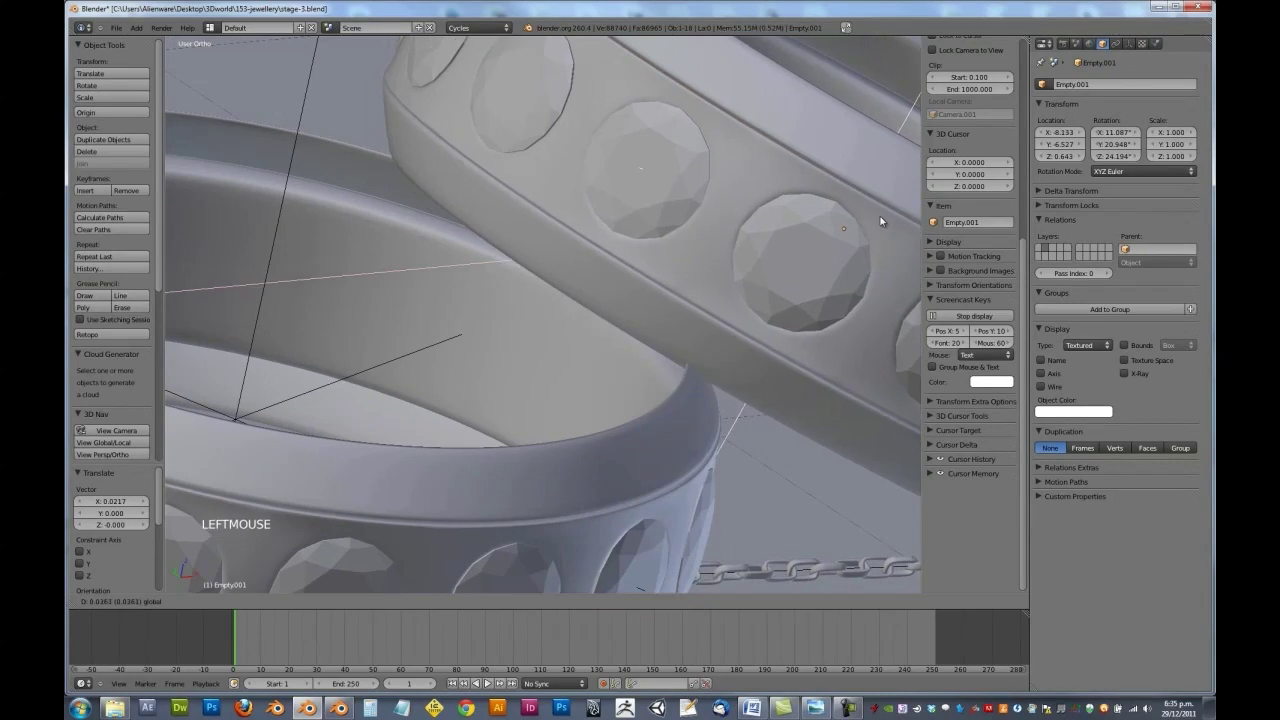
middle_click(882, 214)
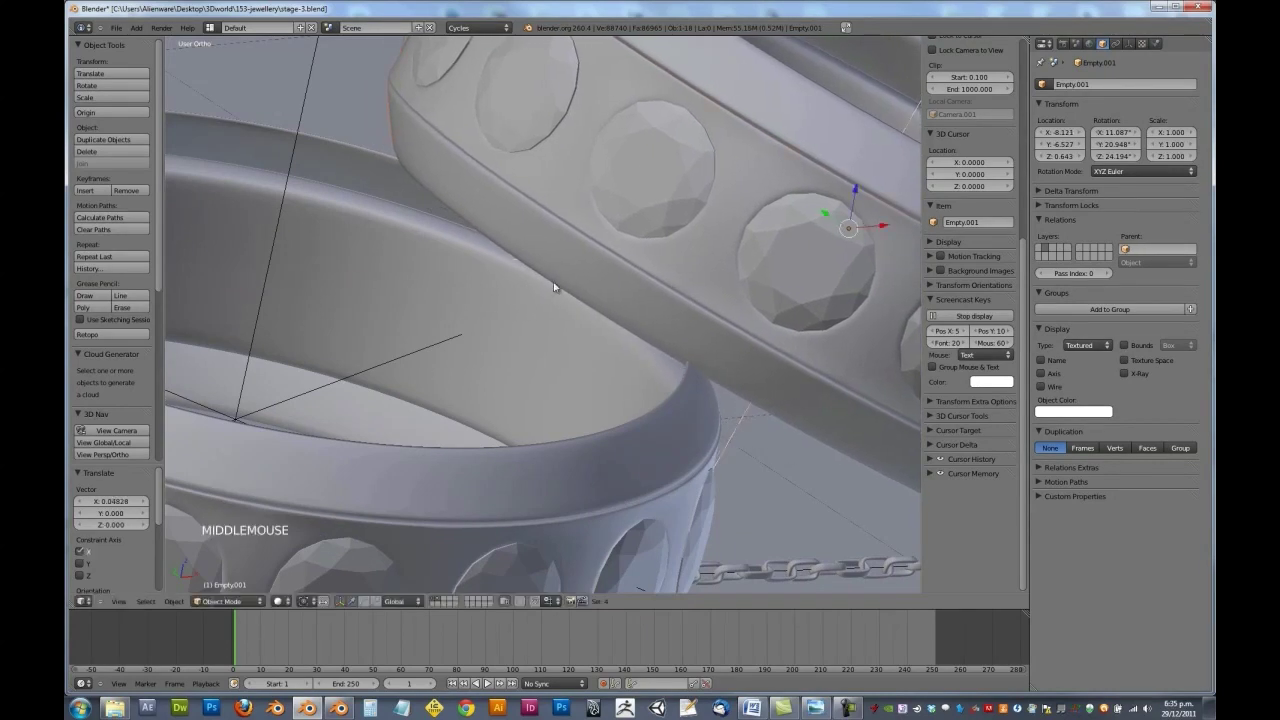
middle_click_drag(555, 287, 644, 293)
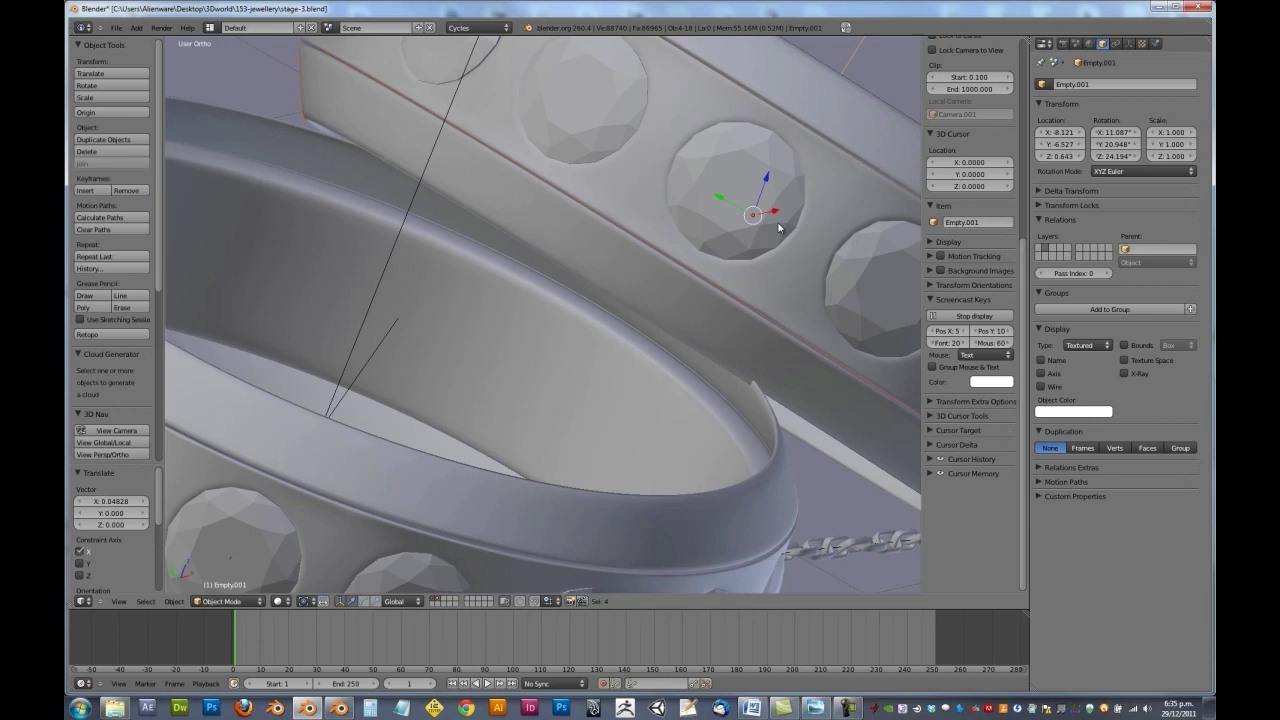
mouse_move(777, 214)
left_mouse_down()
mouse_move(785, 197)
mouse_move(790, 210)
left_mouse_up()
scroll(766, 251, "down", 3)
middle_click_drag(755, 307, 545, 455)
scroll(625, 384, "down", 1)
scroll(625, 384, "up", 1)
Rotate Empty.001 about its local Z so it interlocks with the first ring
scroll(625, 384, "down", 5)
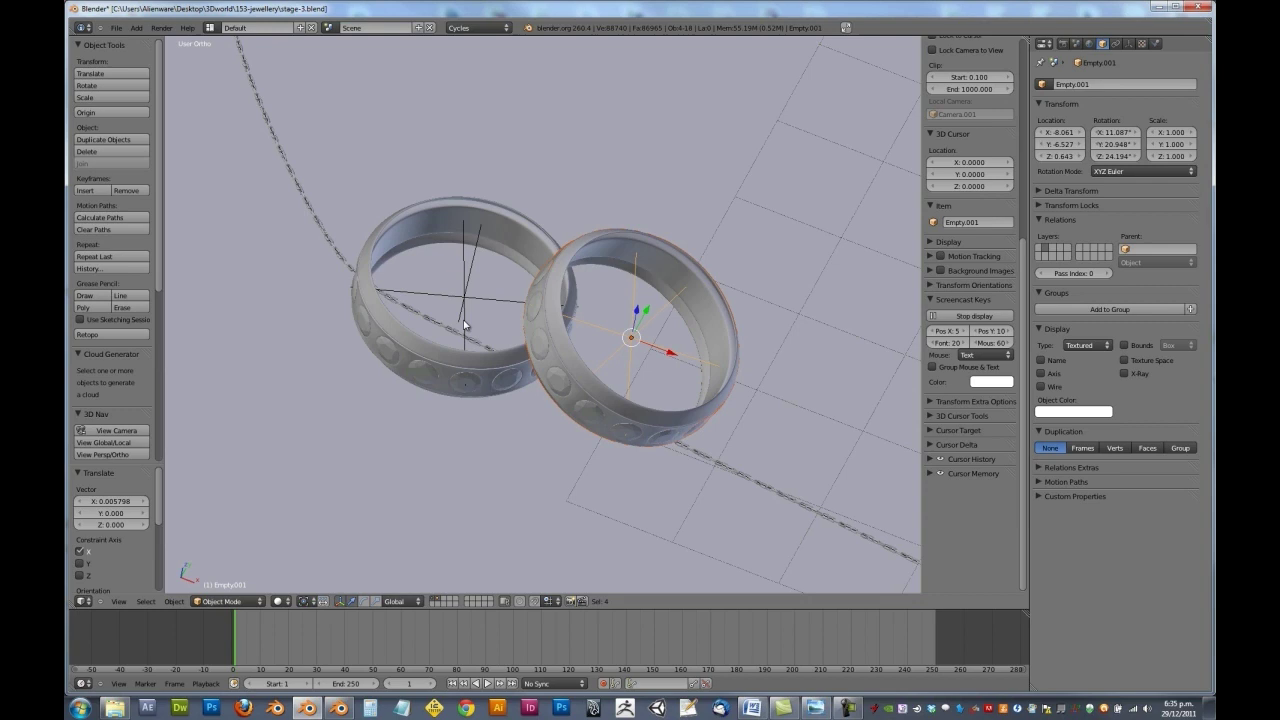
scroll(740, 428, "down", 2)
middle_click_drag(677, 434, 449, 442)
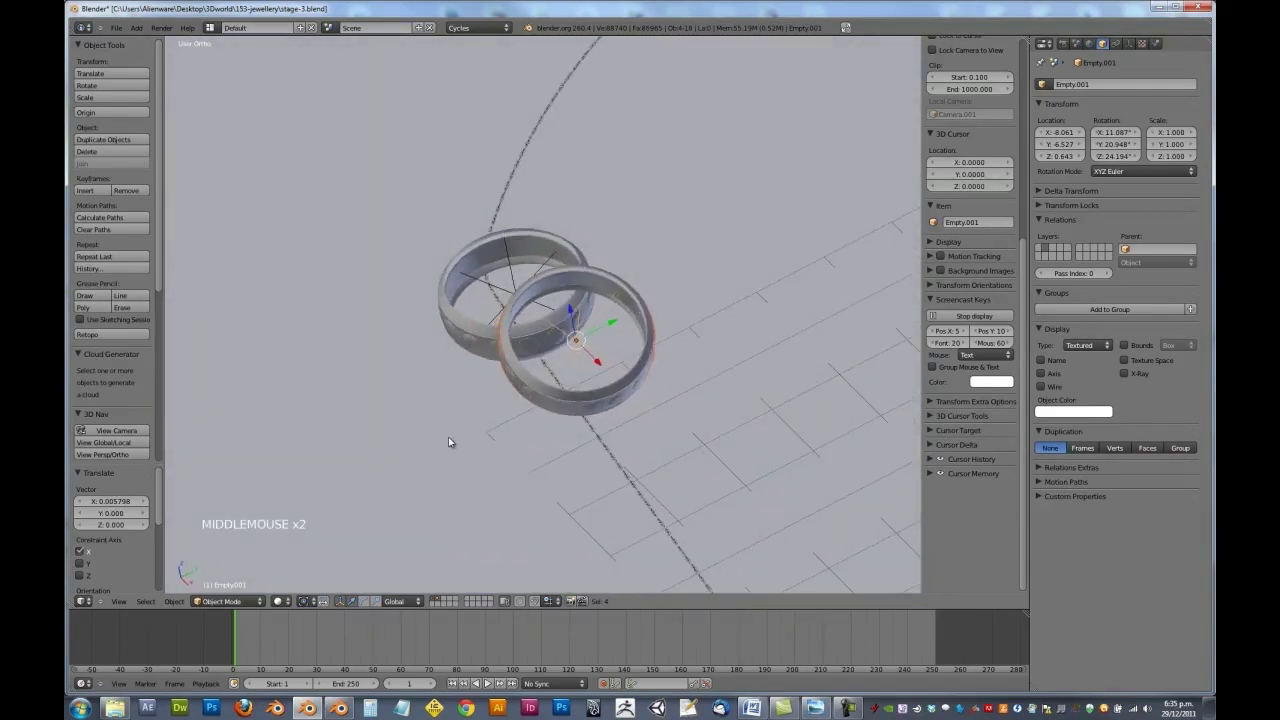
middle_click_drag(590, 383, 623, 407)
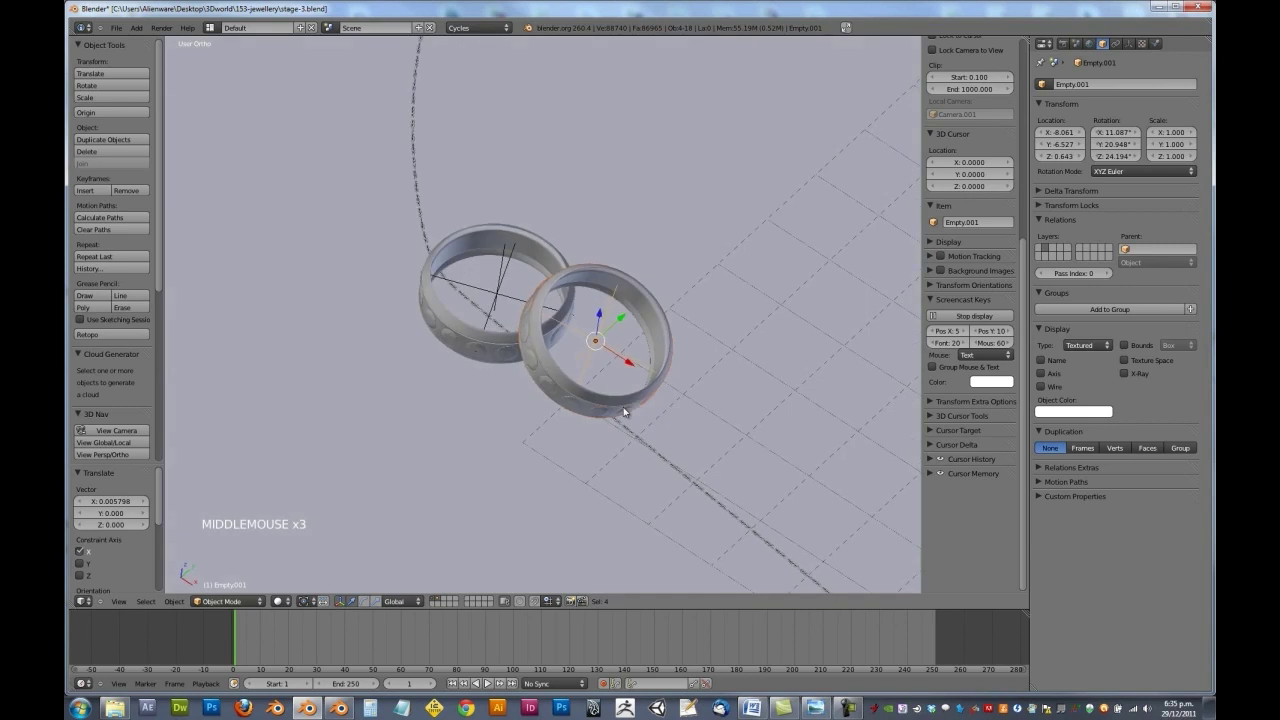
middle_click(731, 435)
key("r")
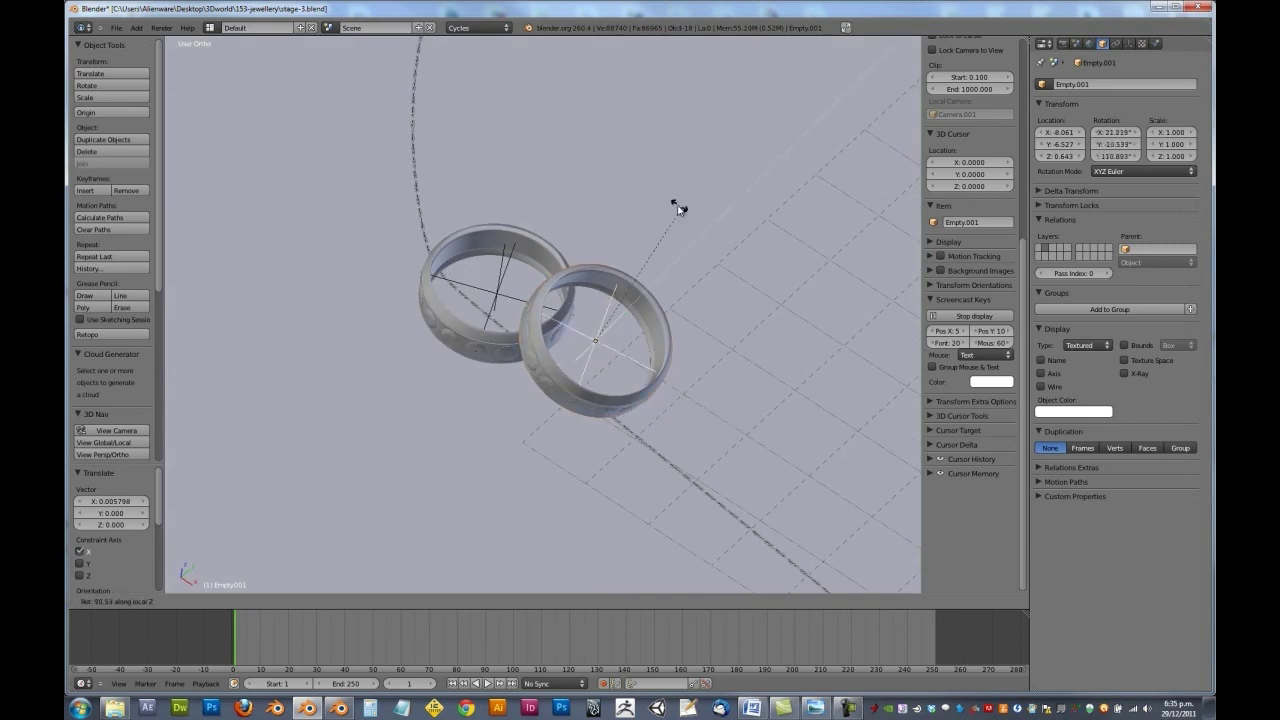
left_click(764, 268)
middle_click_drag(411, 423, 660, 369)
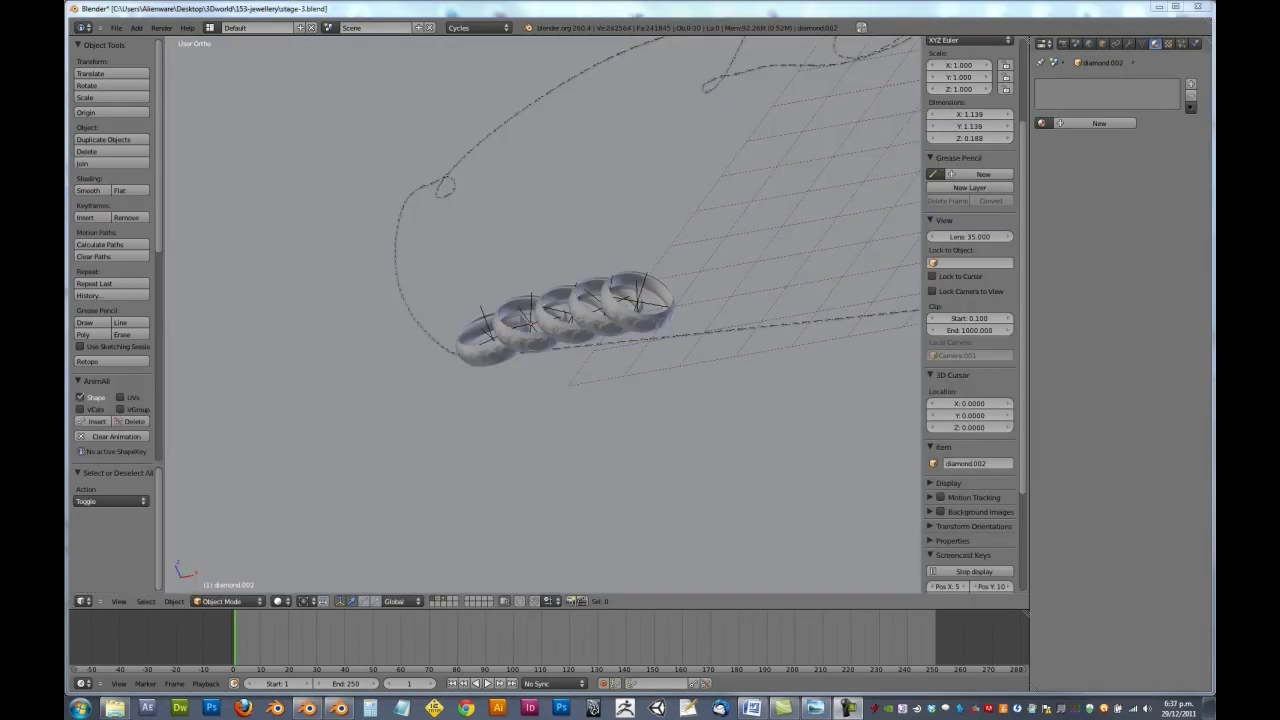
middle_click_drag(585, 347, 437, 362)
middle_click_drag(657, 328, 695, 327)
scroll(695, 327, "down", 3)
scroll(647, 344, "up", 6)
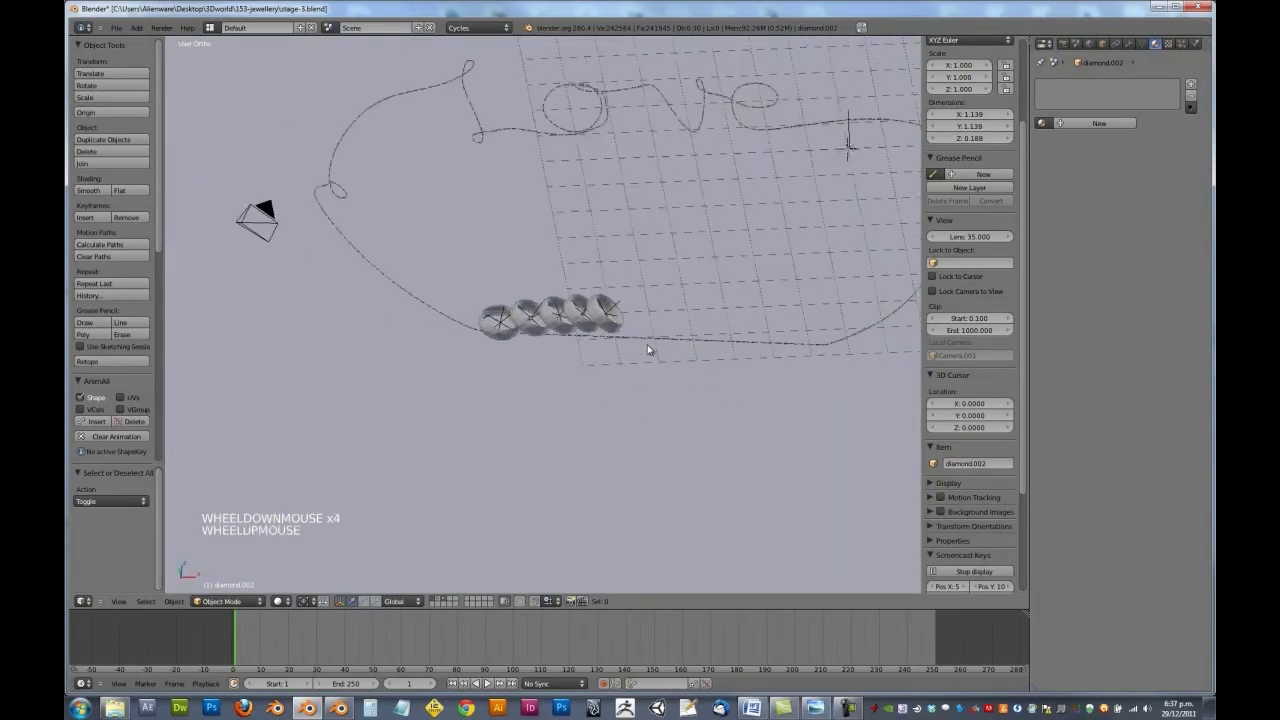
scroll(647, 349, "up", 2)
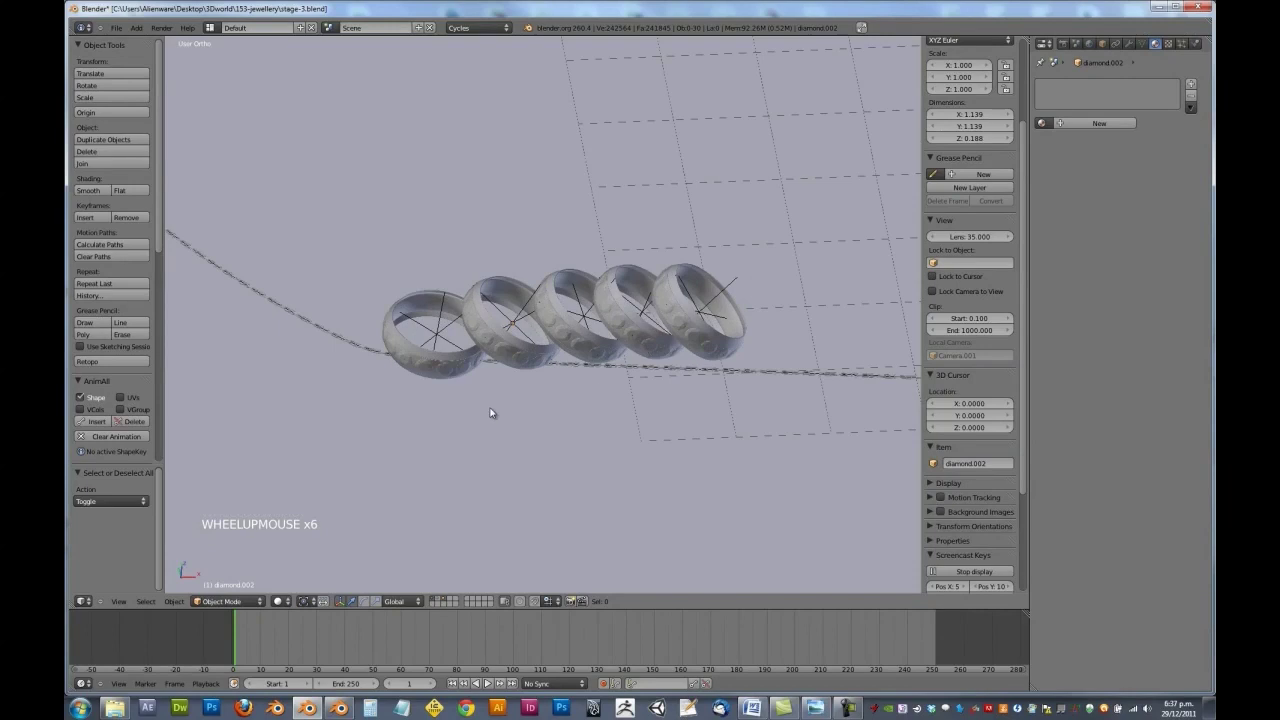
middle_click_drag(647, 349, 424, 354)
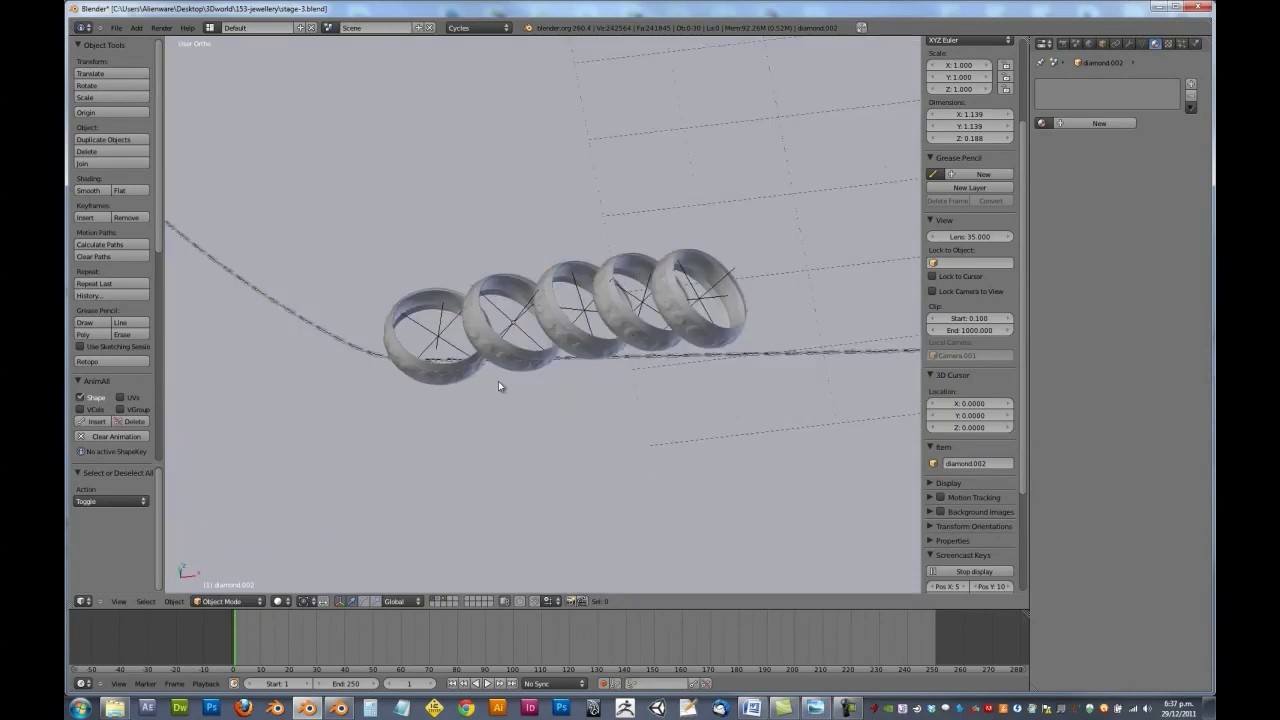
key("a")
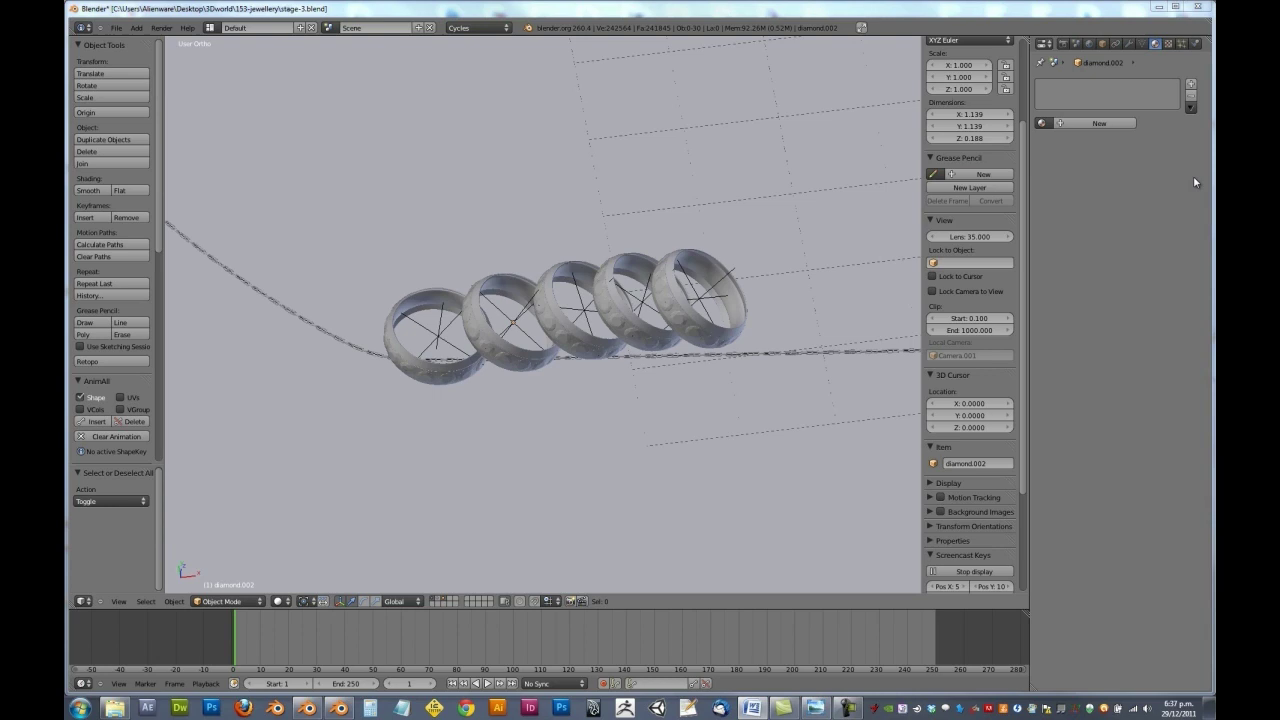
Cycle through the overlapping objects under the chain and switch the view to wireframe
right_click(813, 355)
right_click(813, 355)
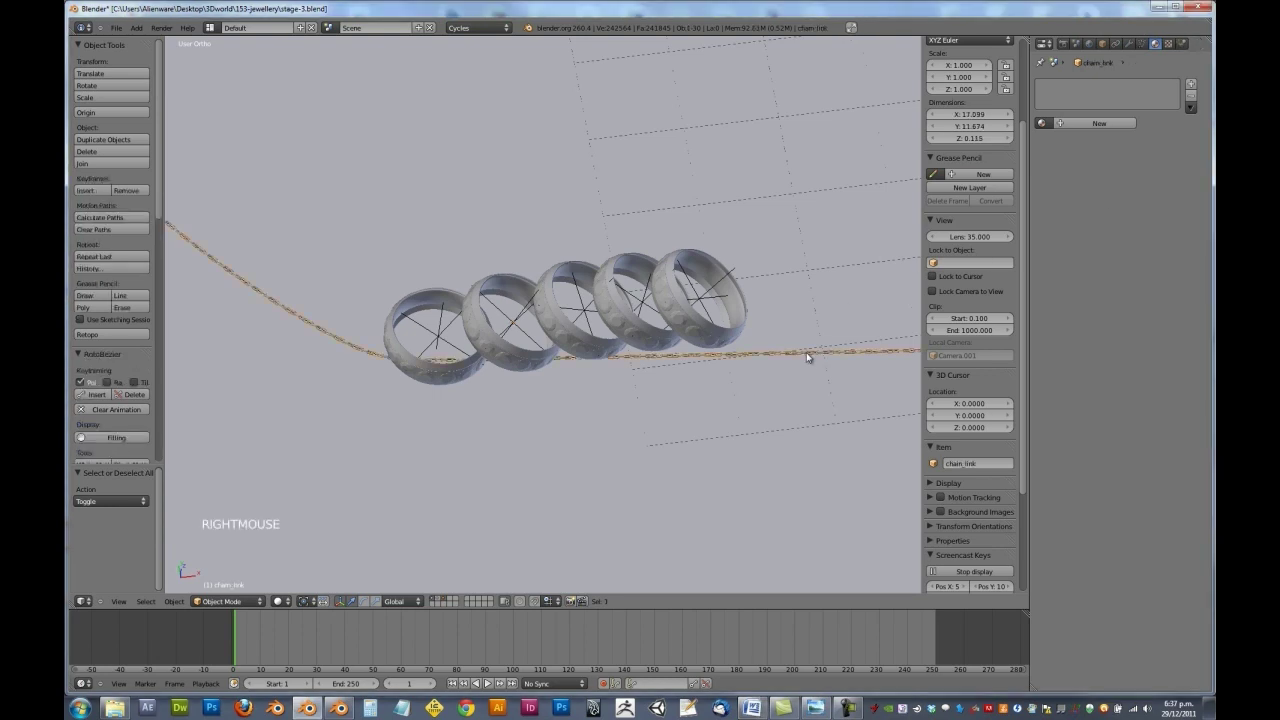
right_click(813, 355)
right_click(813, 355)
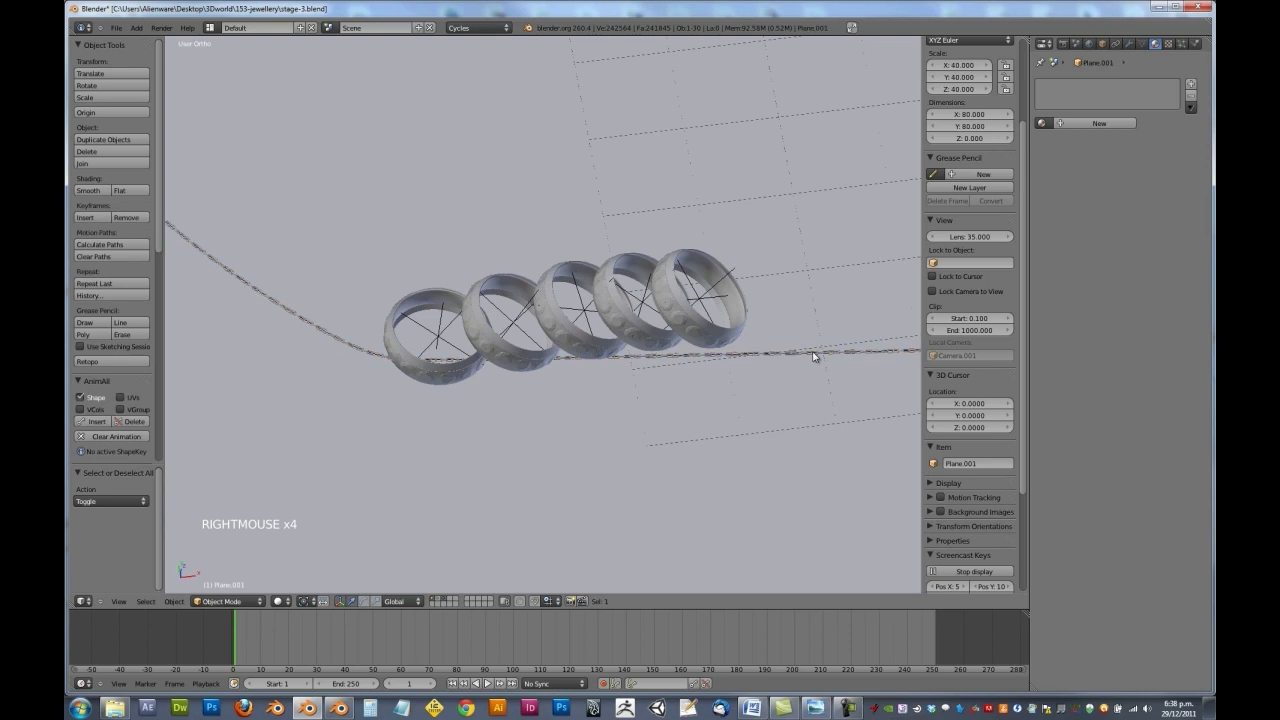
key("z")
right_click(813, 355)
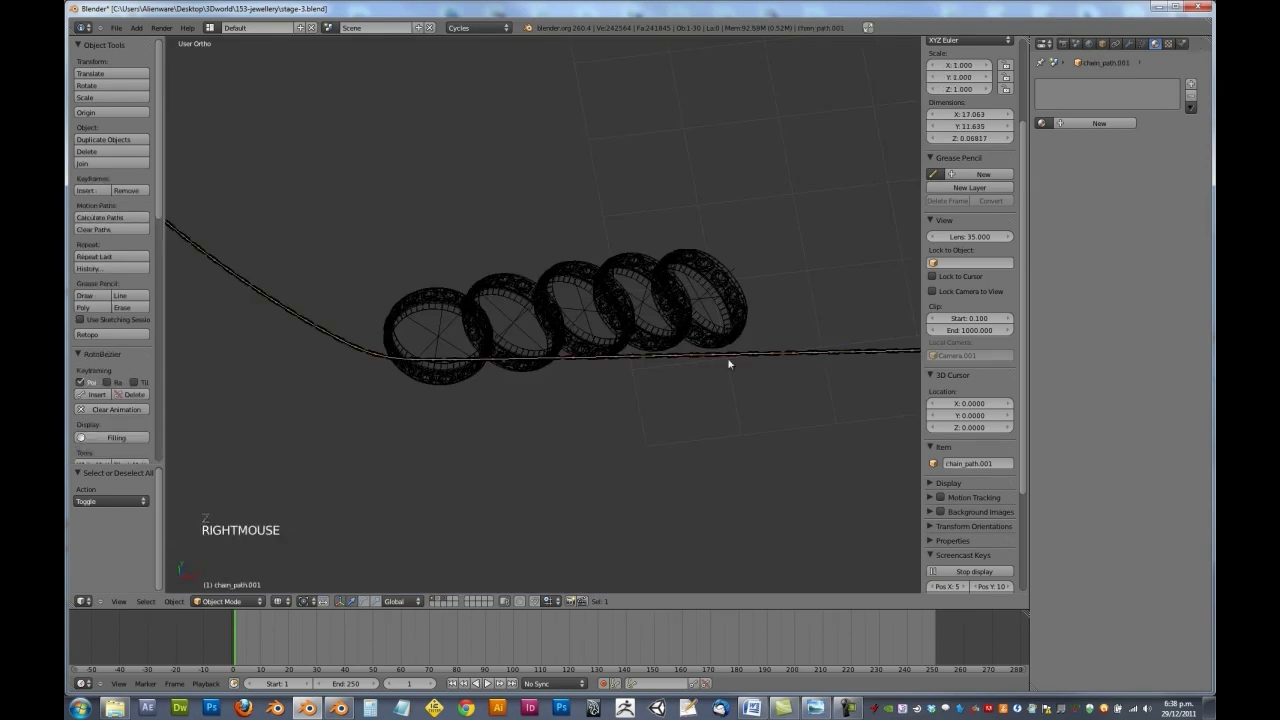
Try moving a chain_path.001 point in Edit Mode, cancel, return to Object Mode and select chain_link
key("Tab")
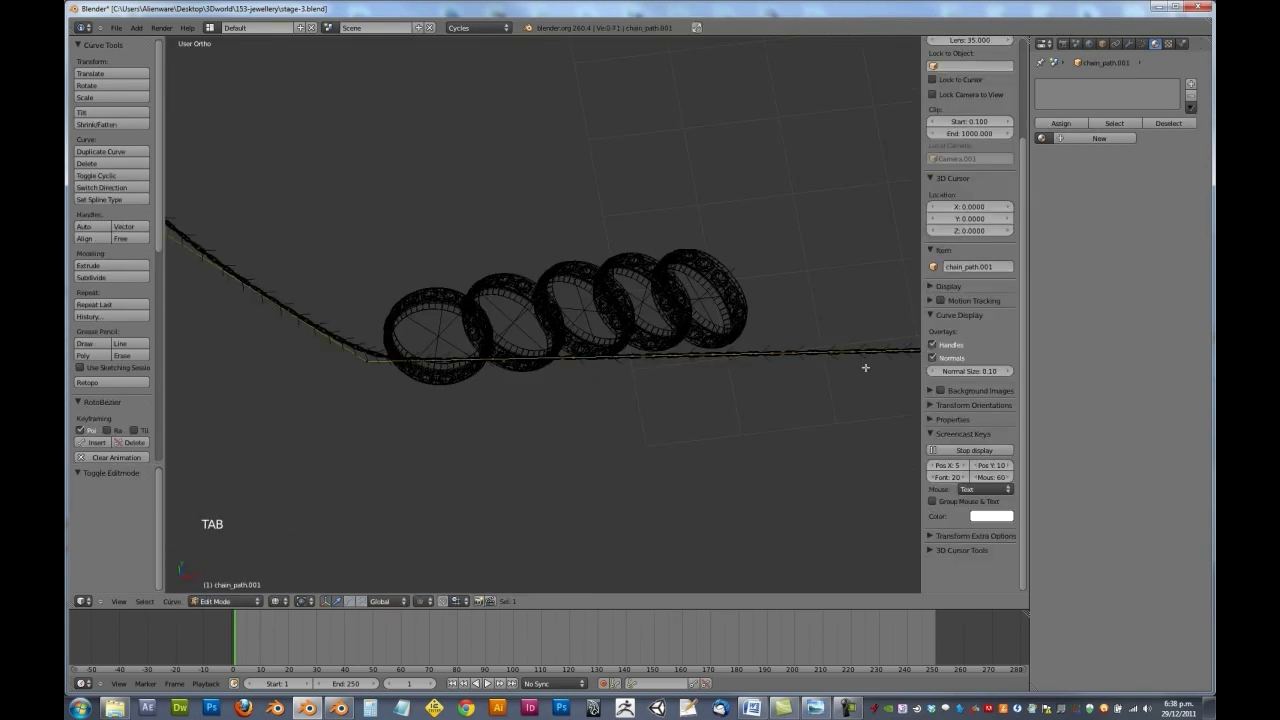
right_click(489, 360)
right_click(408, 358)
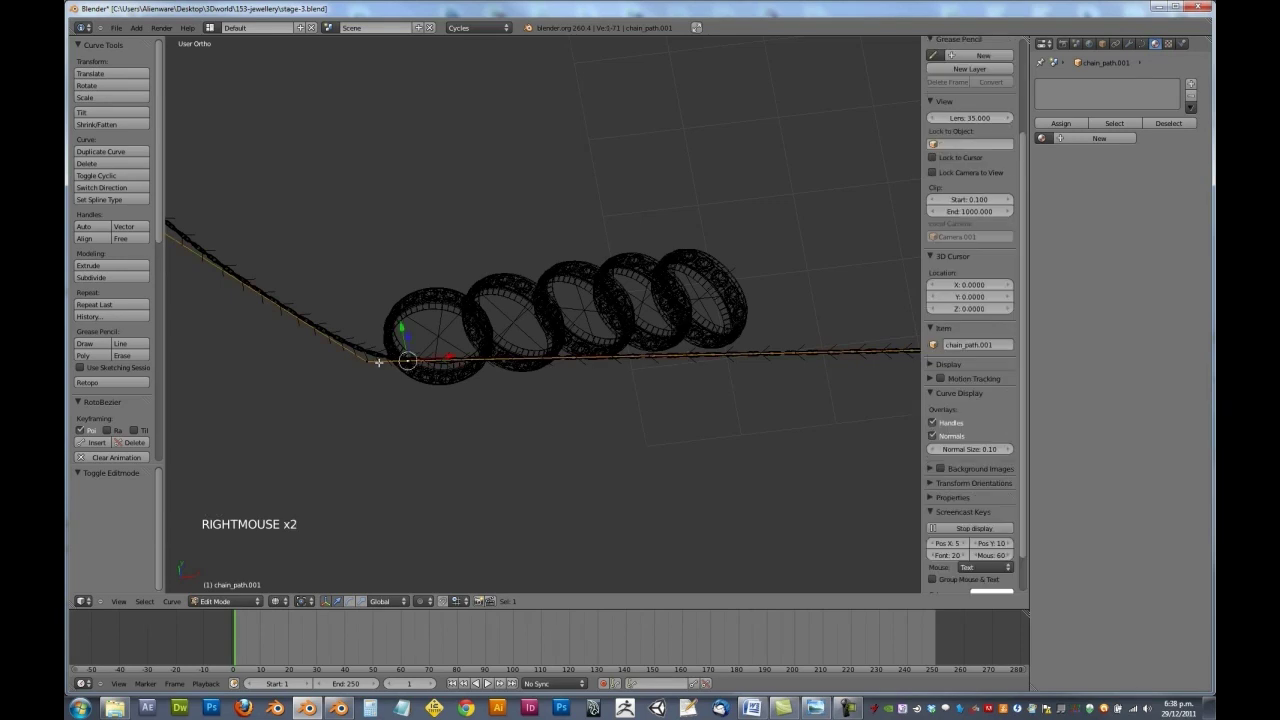
key("g")
key("g")
key("g")
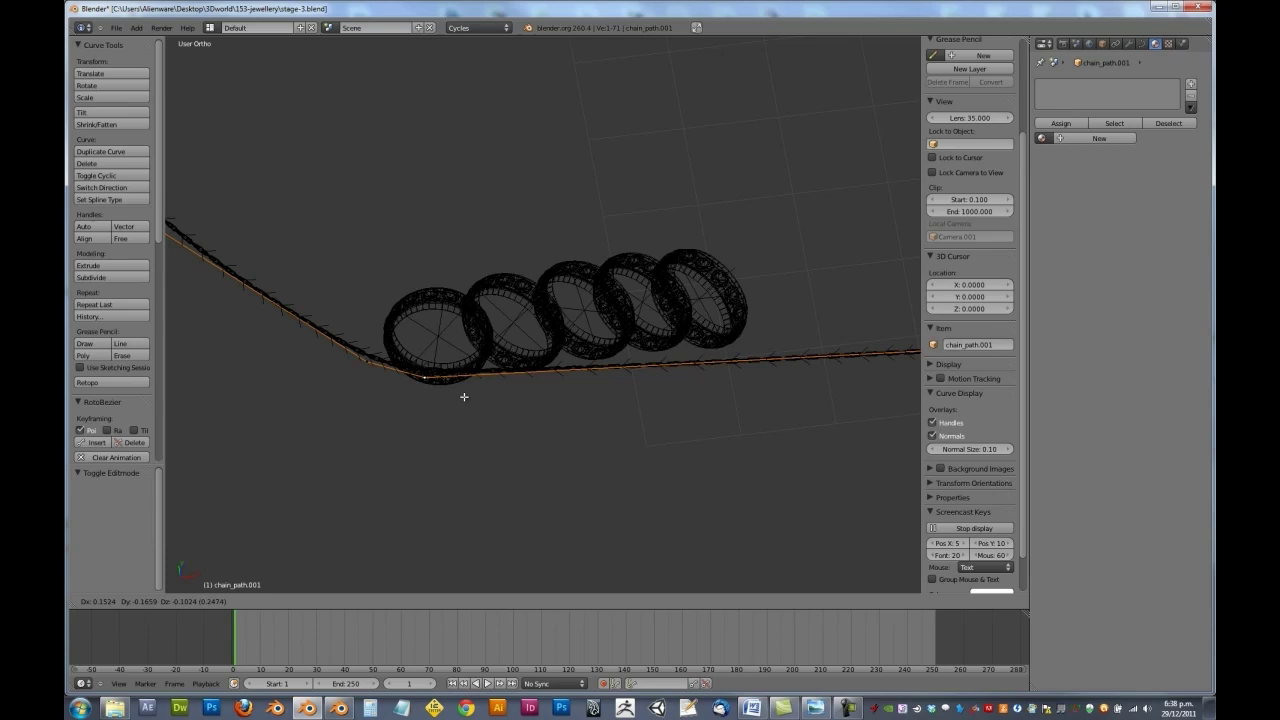
right_click(478, 427)
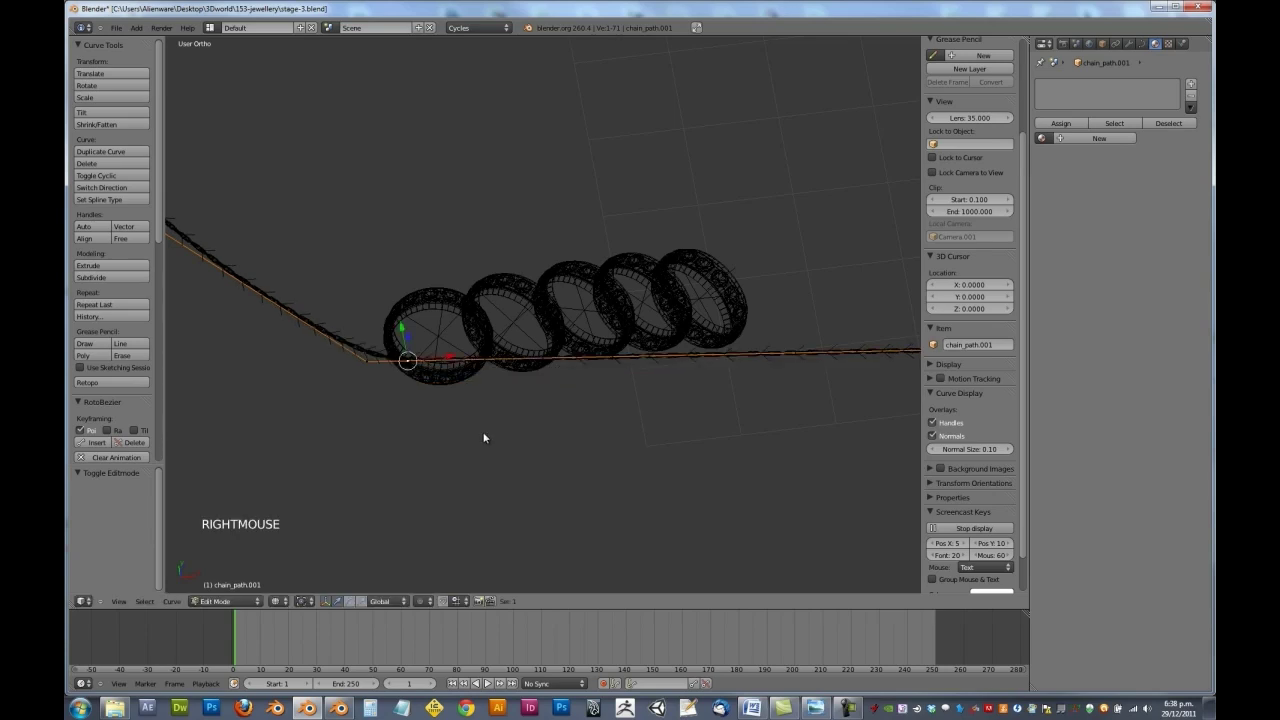
key("Tab")
right_click(578, 360)
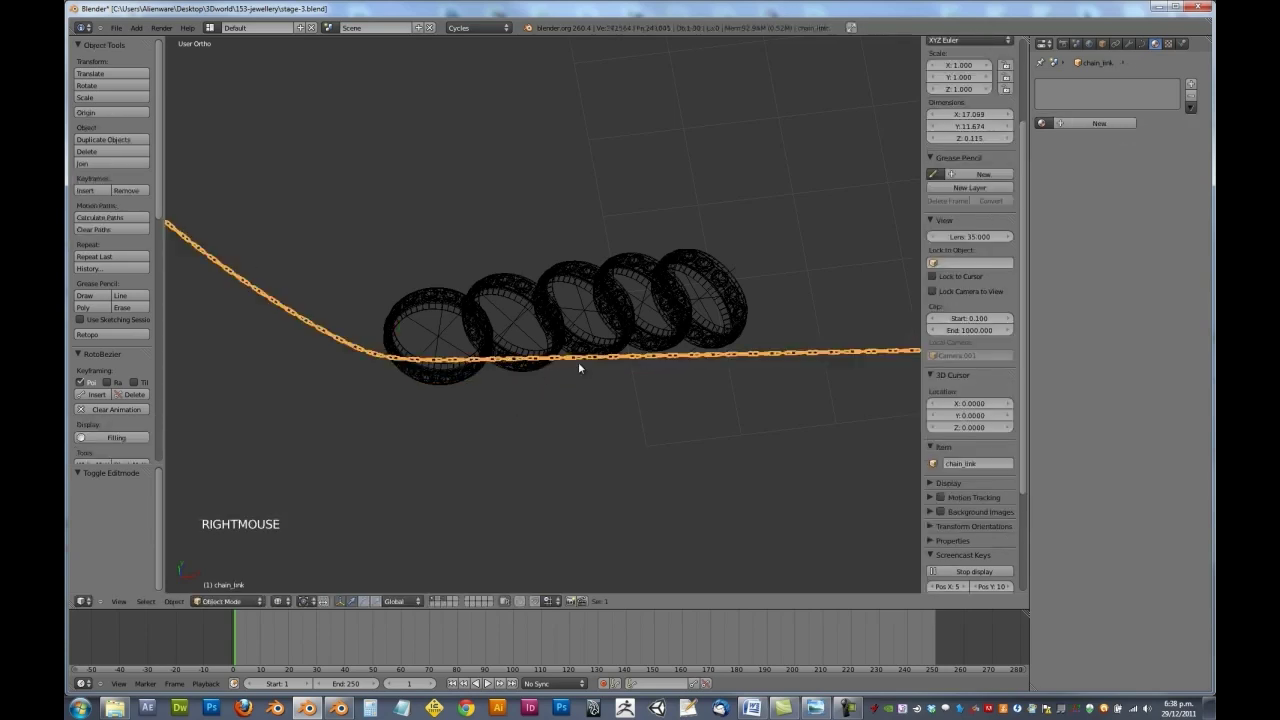
Give the chain_link curve render resolution 8 and preview resolution 2
left_click(1128, 44)
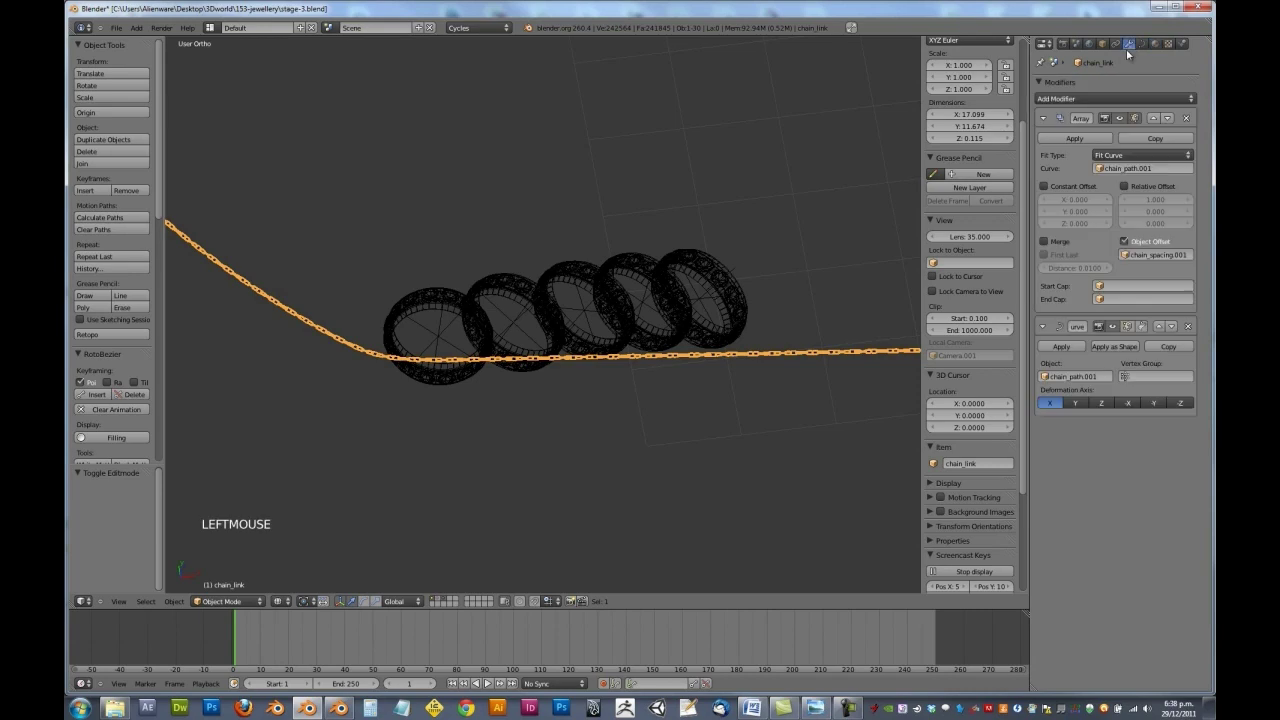
left_click(1140, 44)
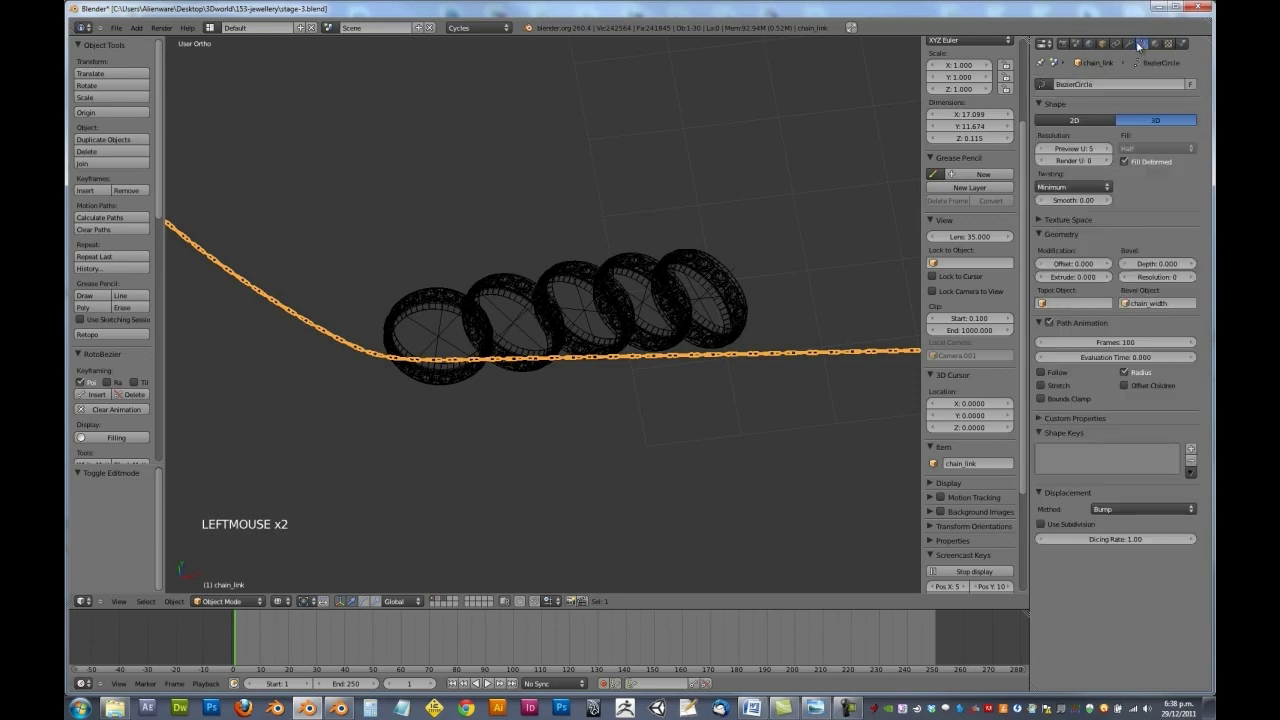
left_click(1078, 159)
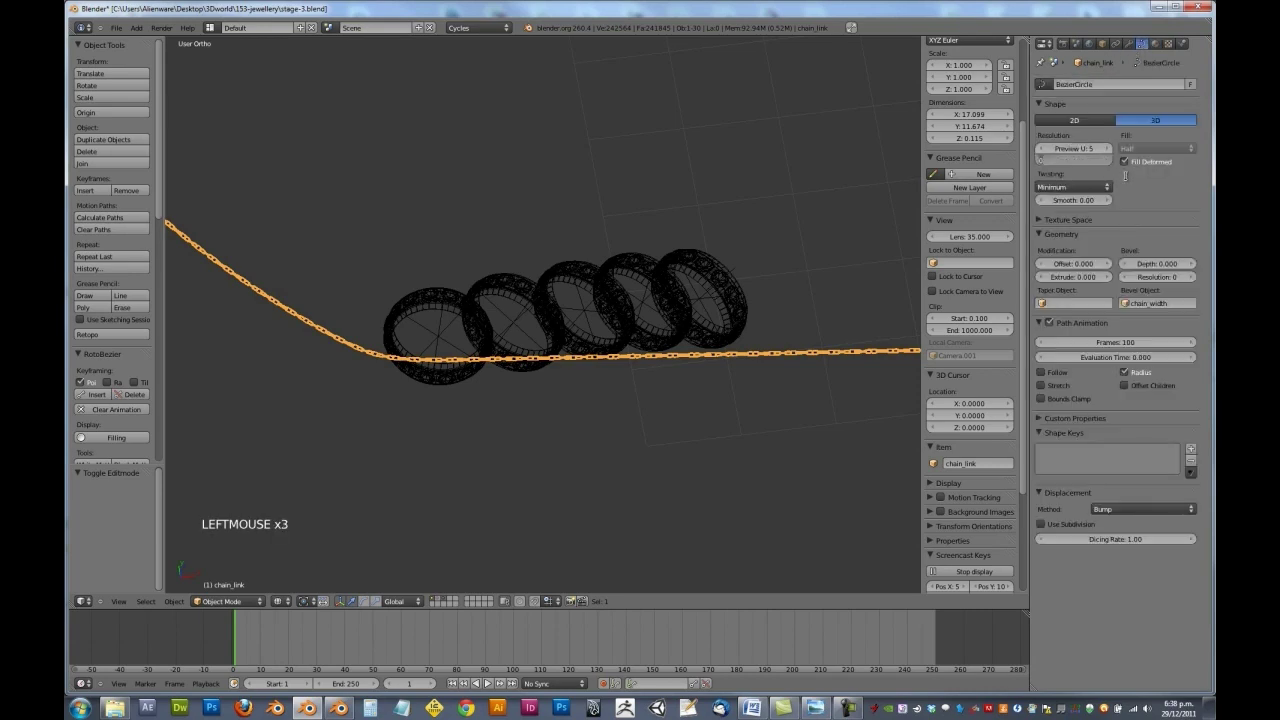
left_click(1066, 156)
left_click(1072, 148)
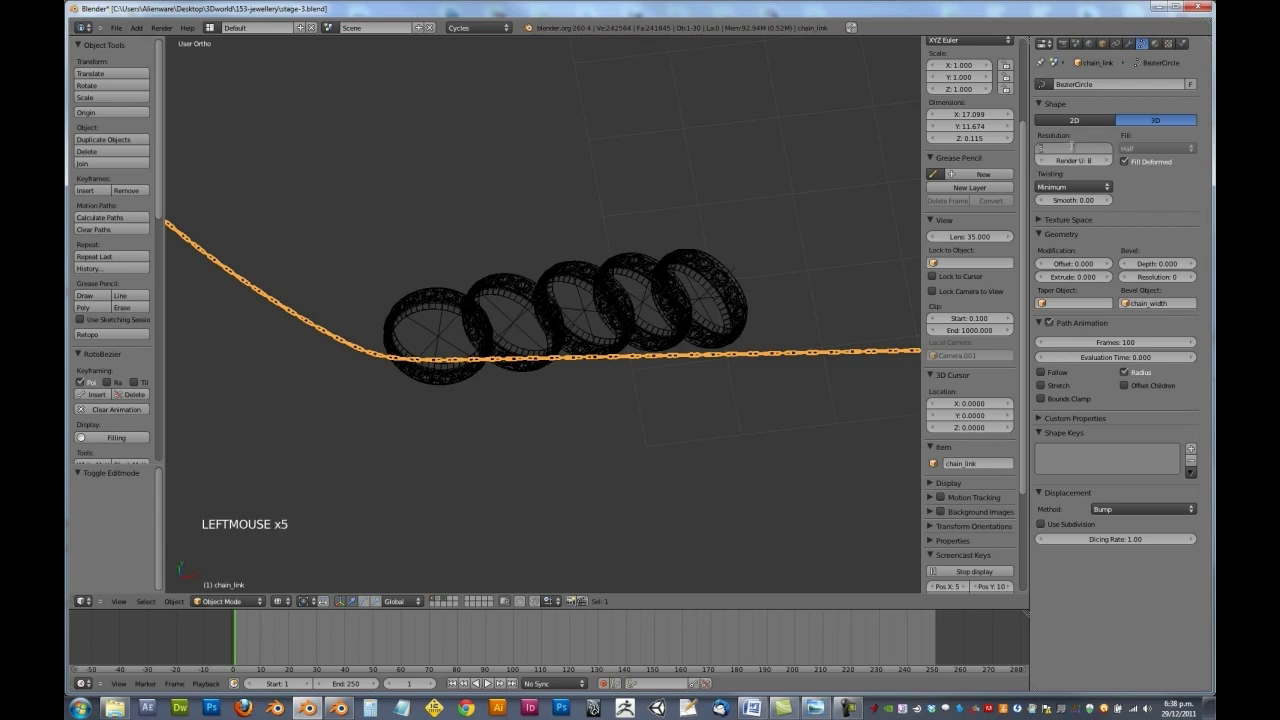
type("2")
key("Return")
Select the small chain_width circle and set its render resolution 8 and preview resolution 2
scroll(760, 266, "down", 4)
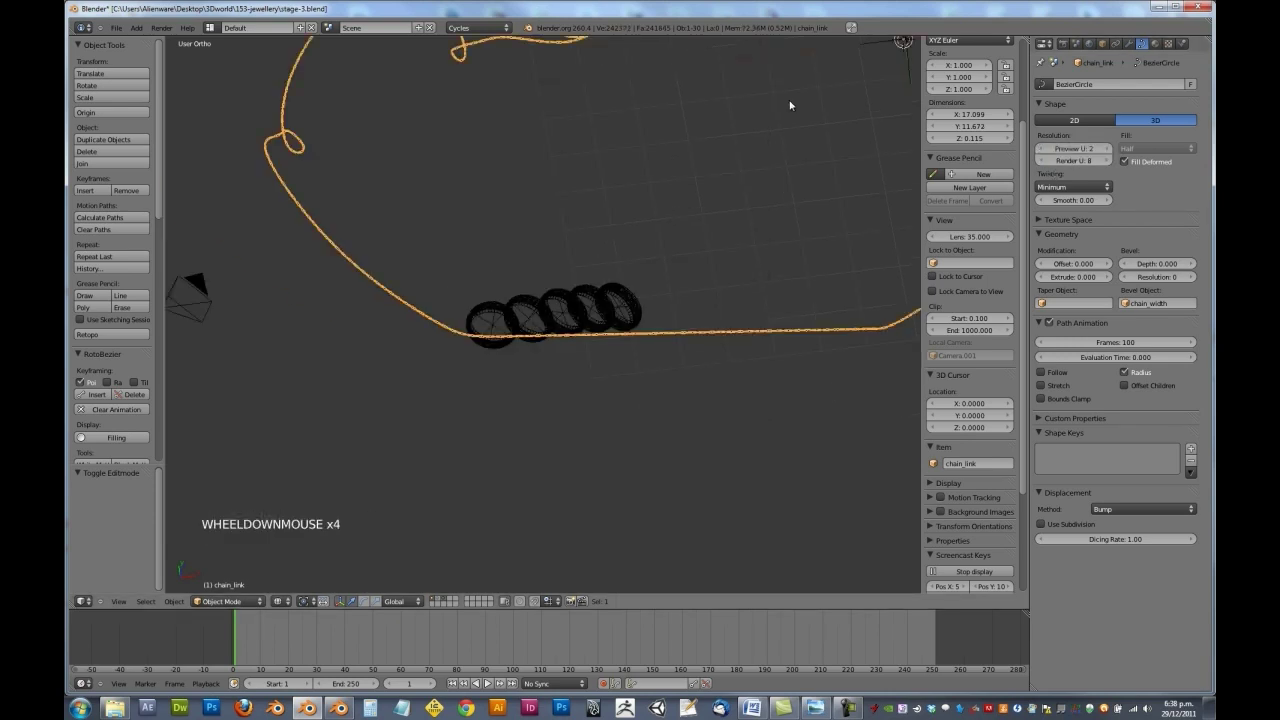
middle_click_drag(789, 106, 647, 260, "shift")
scroll(746, 251, "up", 3)
middle_click_drag(746, 251, 586, 374, "shift")
scroll(769, 326, "up", 4)
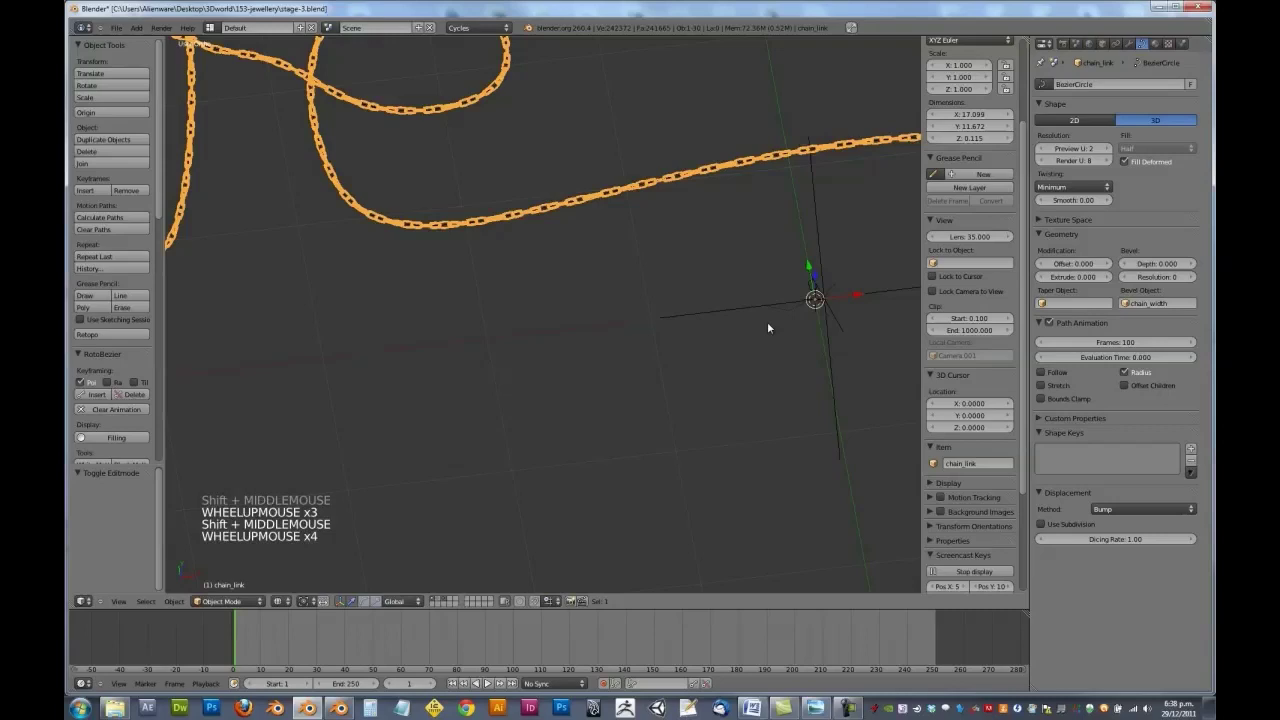
middle_click_drag(769, 326, 603, 347, "shift")
scroll(671, 354, "up", 7)
right_click(830, 304)
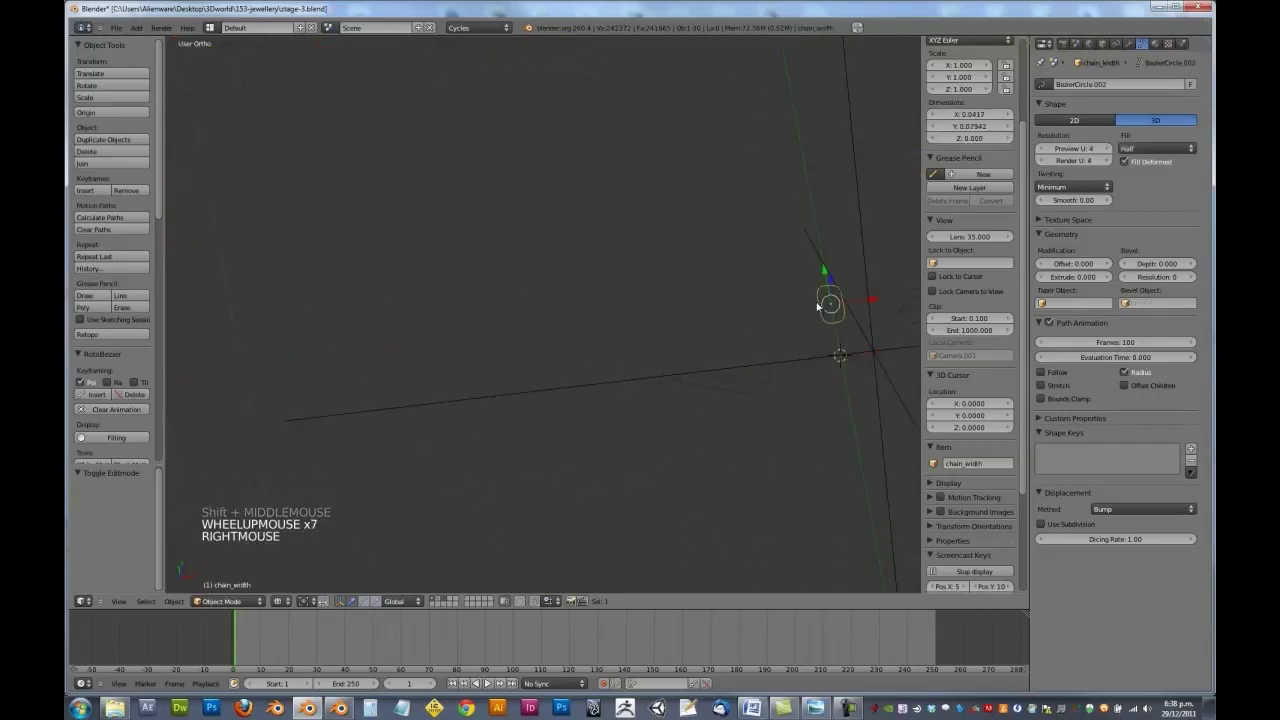
left_click(1072, 160)
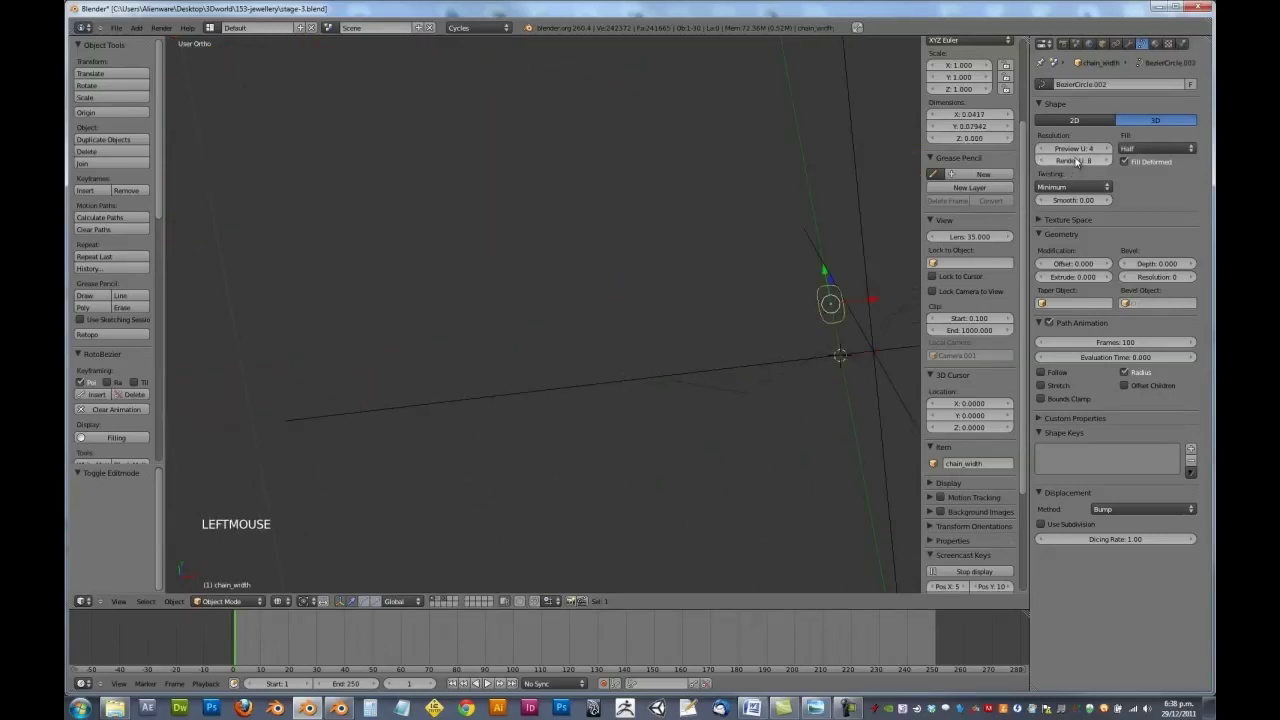
left_click_drag(1080, 152, 1064, 152)
Select chain_path.001 in Edit Mode and pick its end point near the rings
scroll(727, 351, "down", 7)
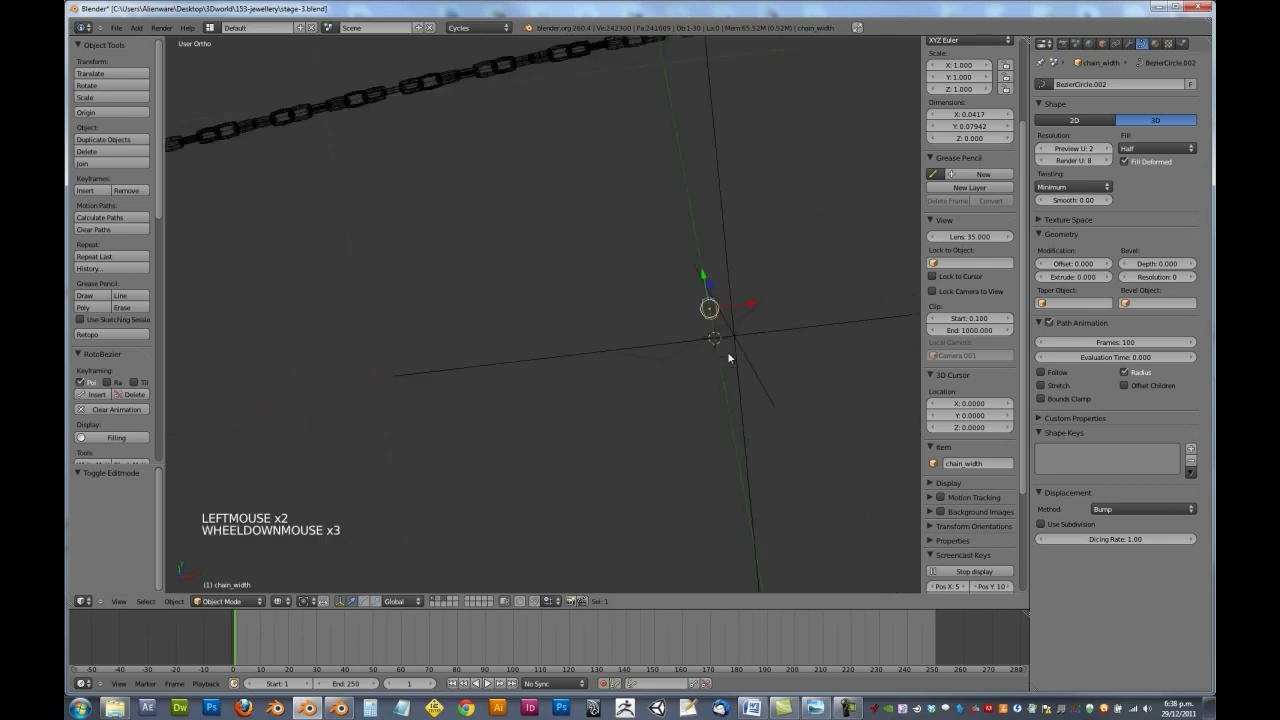
scroll(728, 356, "down", 1)
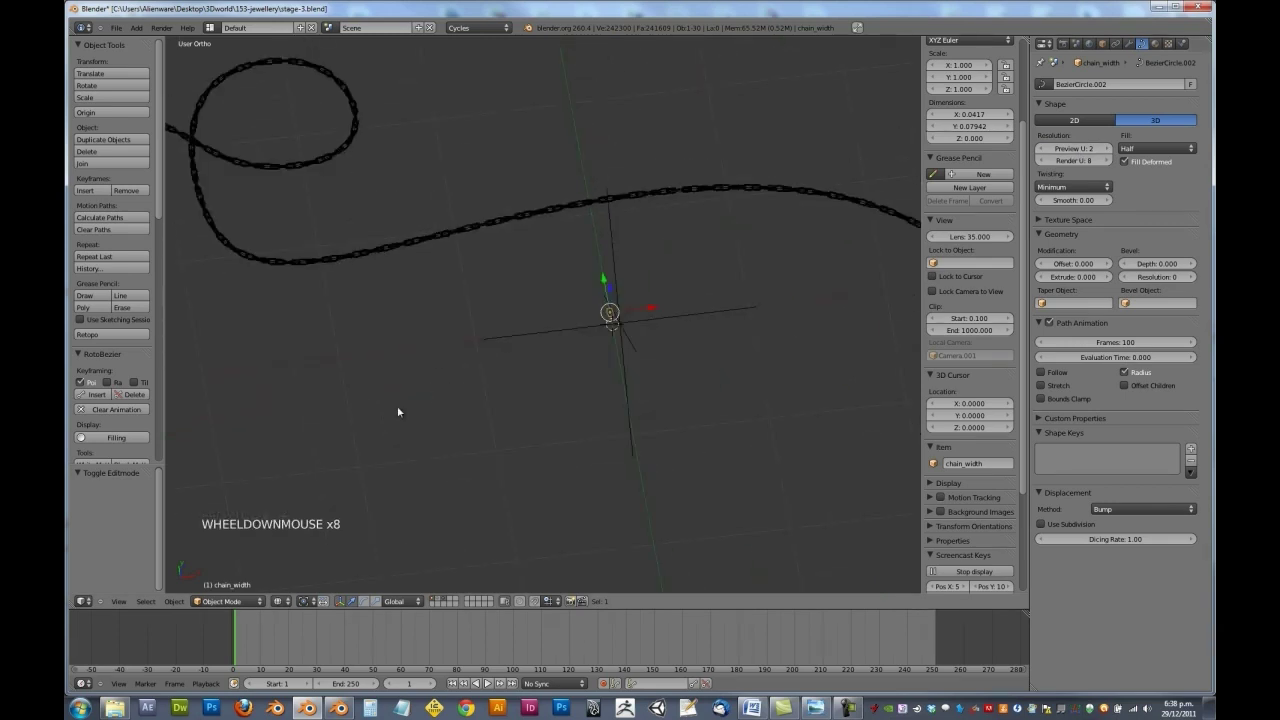
middle_click_drag(398, 412, 666, 260, "shift")
scroll(503, 374, "down", 5)
middle_click_drag(503, 374, 690, 280, "shift")
scroll(483, 357, "up", 6)
scroll(643, 382, "up", 1)
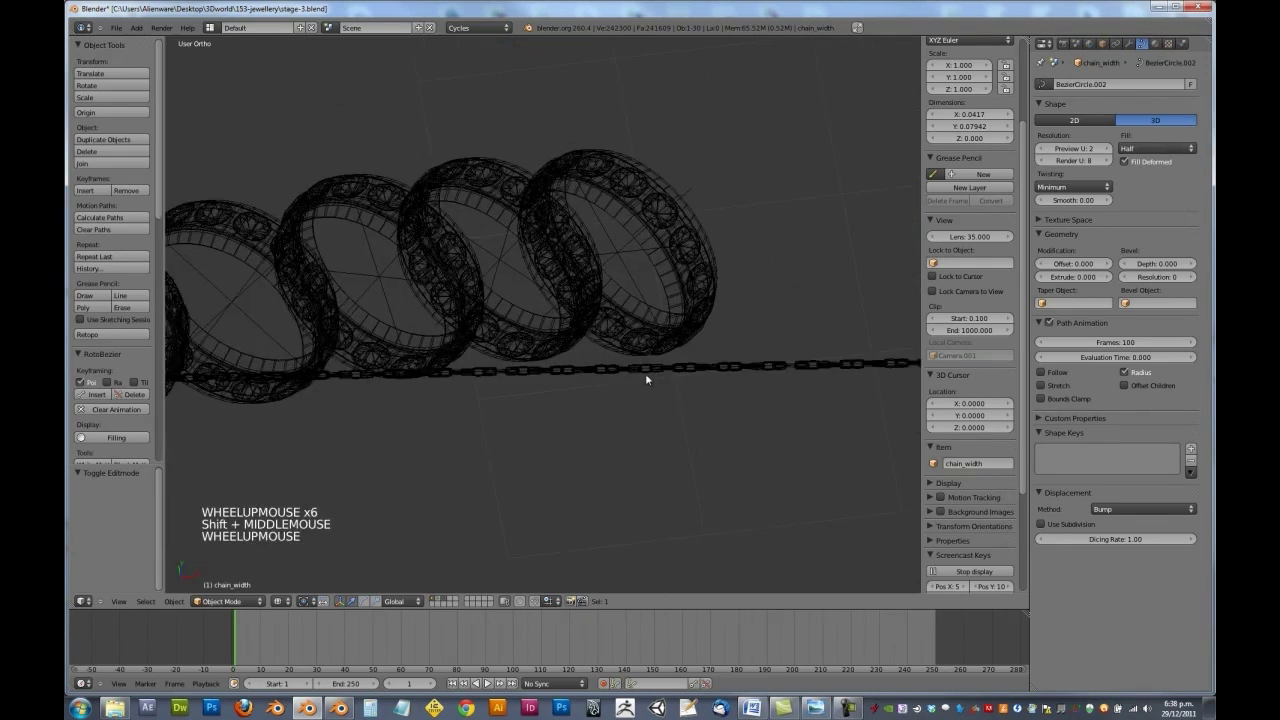
right_click(645, 377)
right_click(650, 370)
scroll(639, 366, "down", 3)
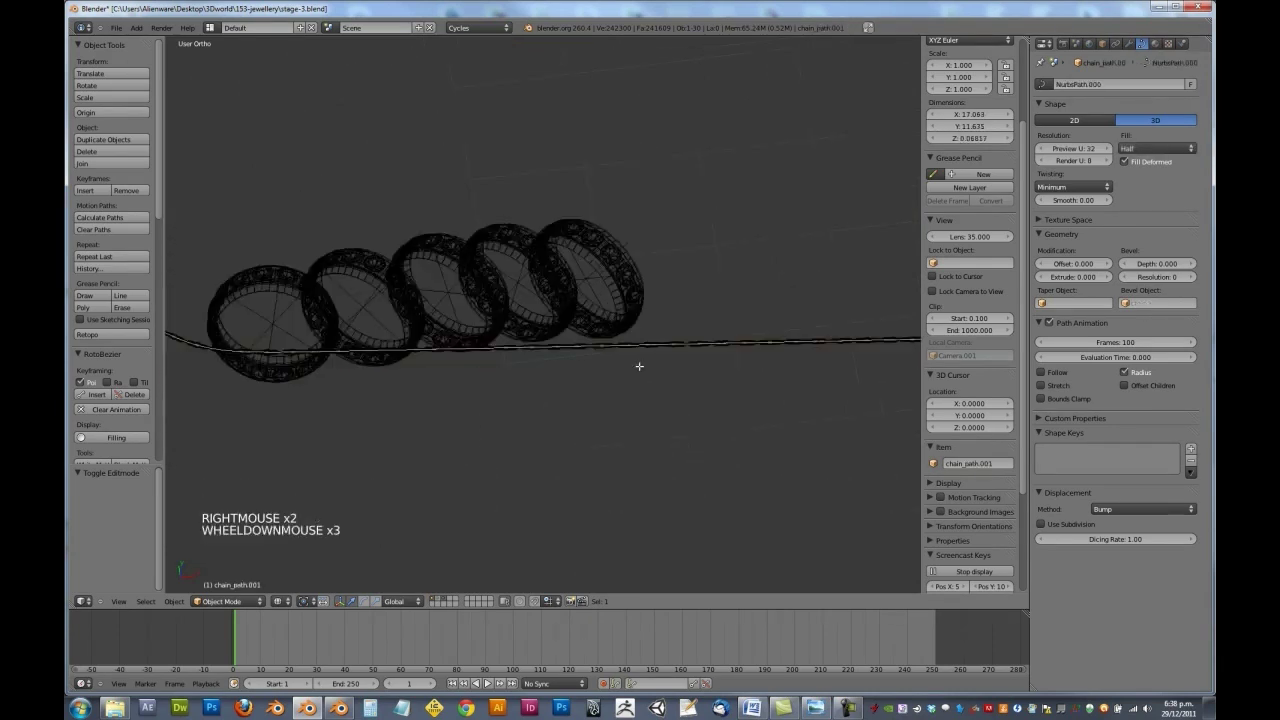
key("Tab")
middle_click_drag(407, 355, 437, 363, "shift")
right_click(274, 349)
Slide a chain path point along the curve, then switch to top orthographic view
key("g")
key("g")
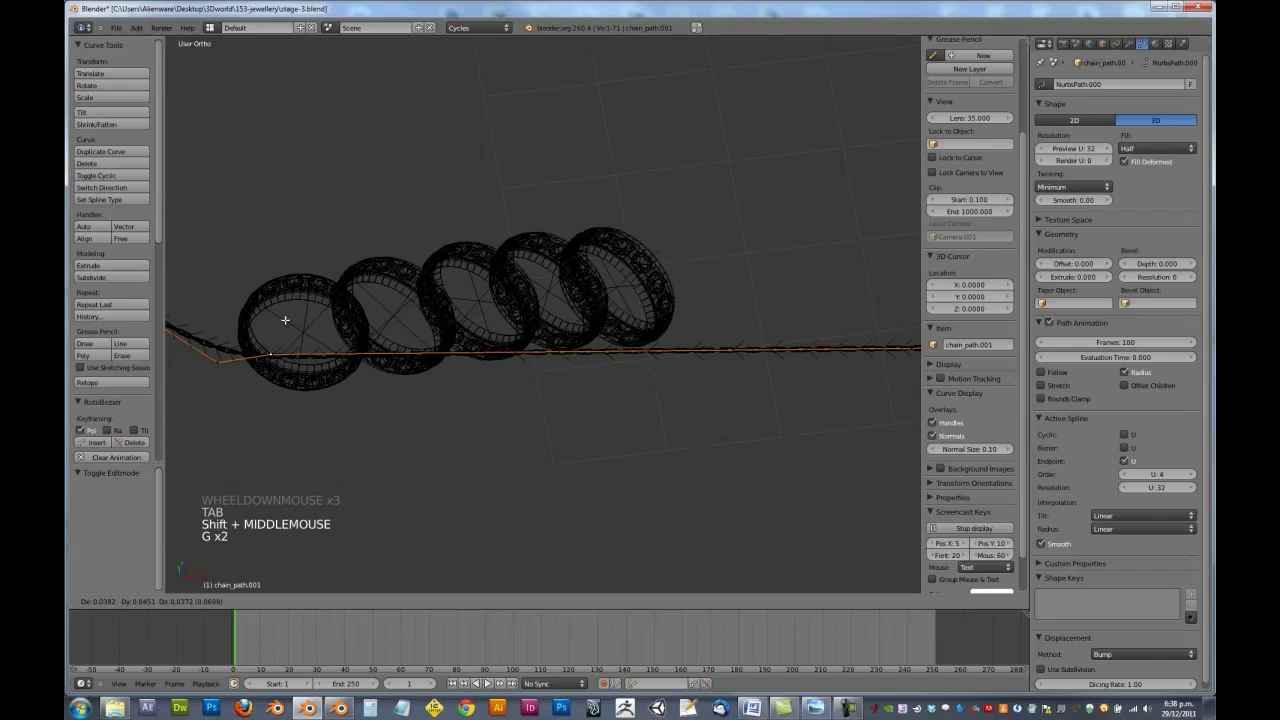
right_click(305, 360)
middle_click_drag(305, 360, 403, 355, "shift")
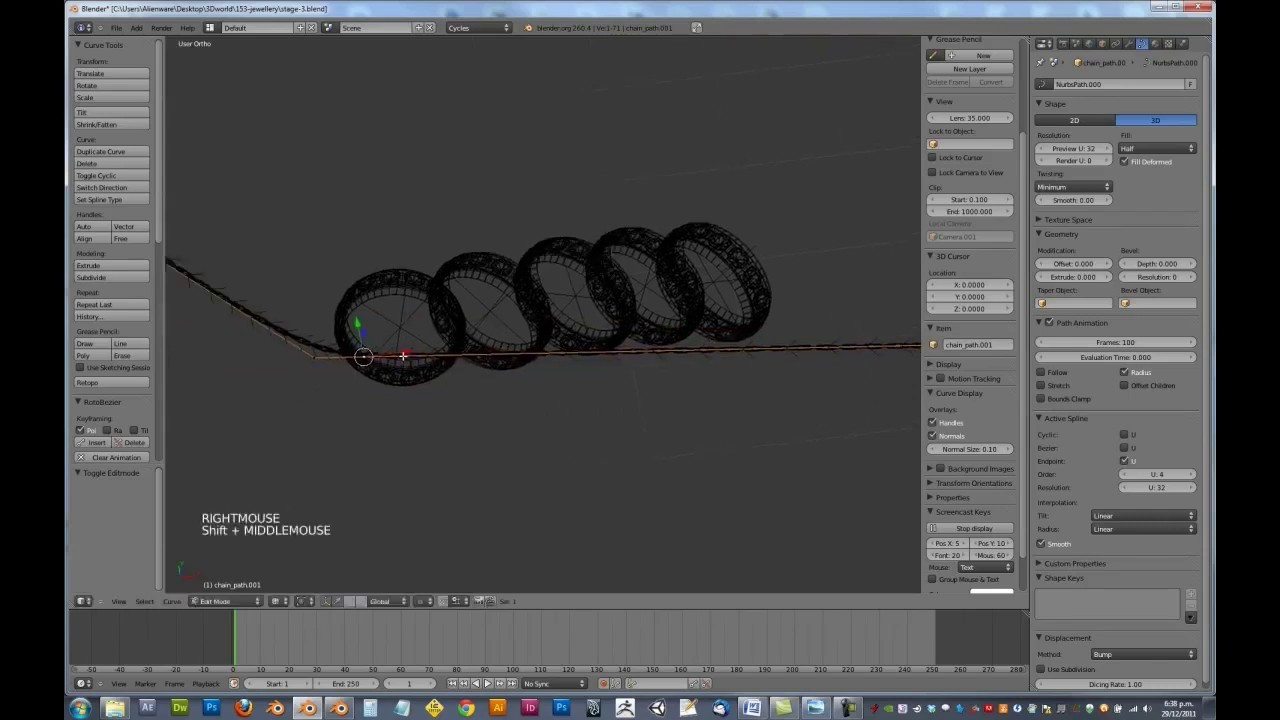
scroll(410, 355, "down", 3)
key("KP_7")
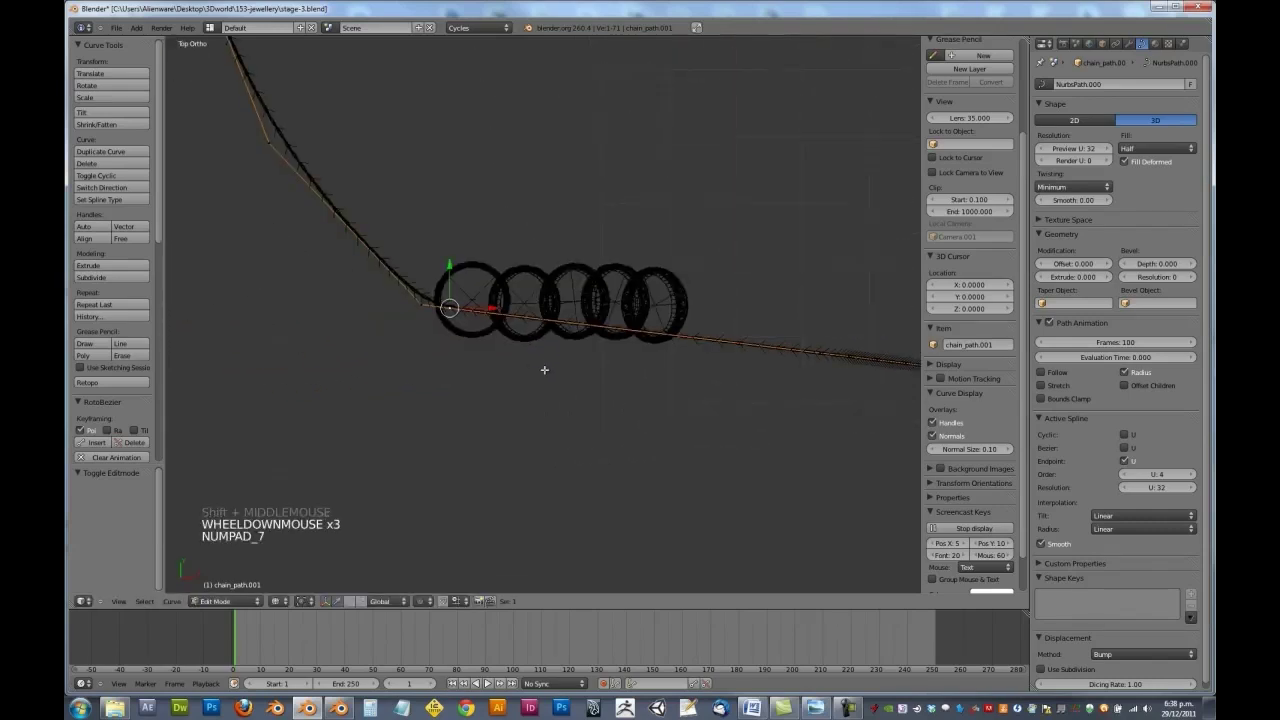
scroll(710, 314, "down", 2)
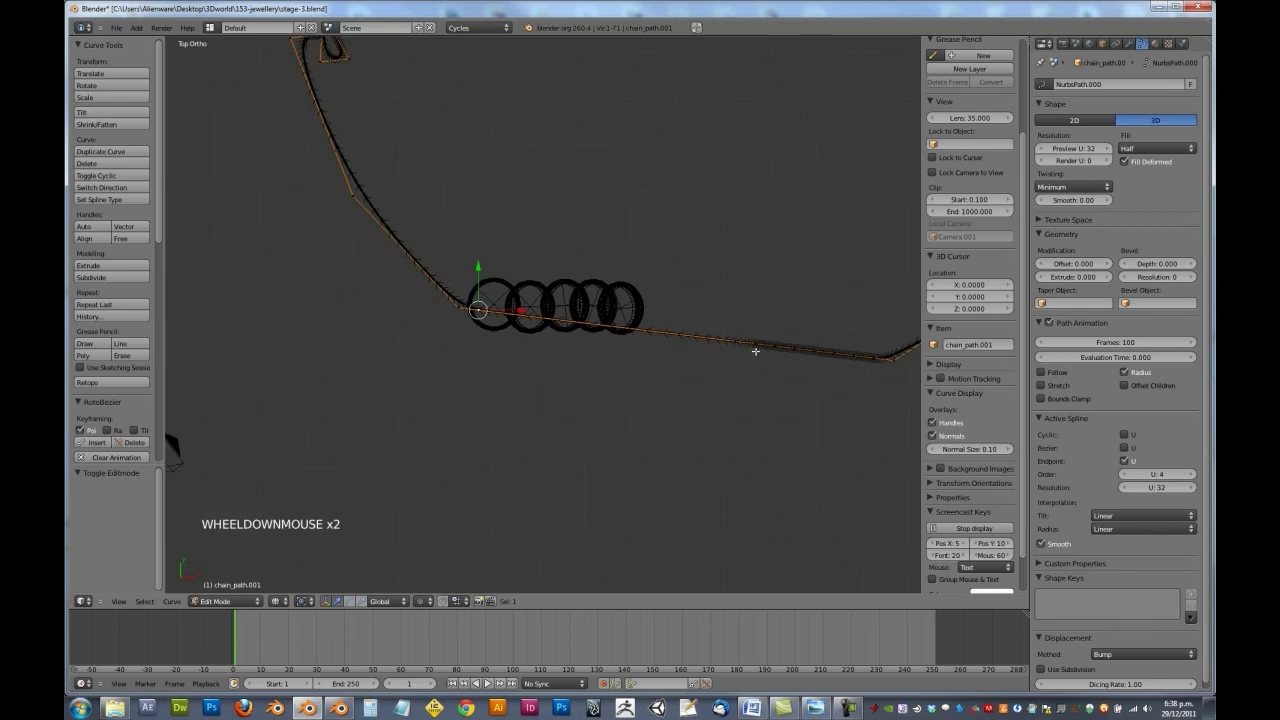
Reposition the chain curve point beside the rings so it lines up with them
right_click(740, 345)
key("h")
key("h")
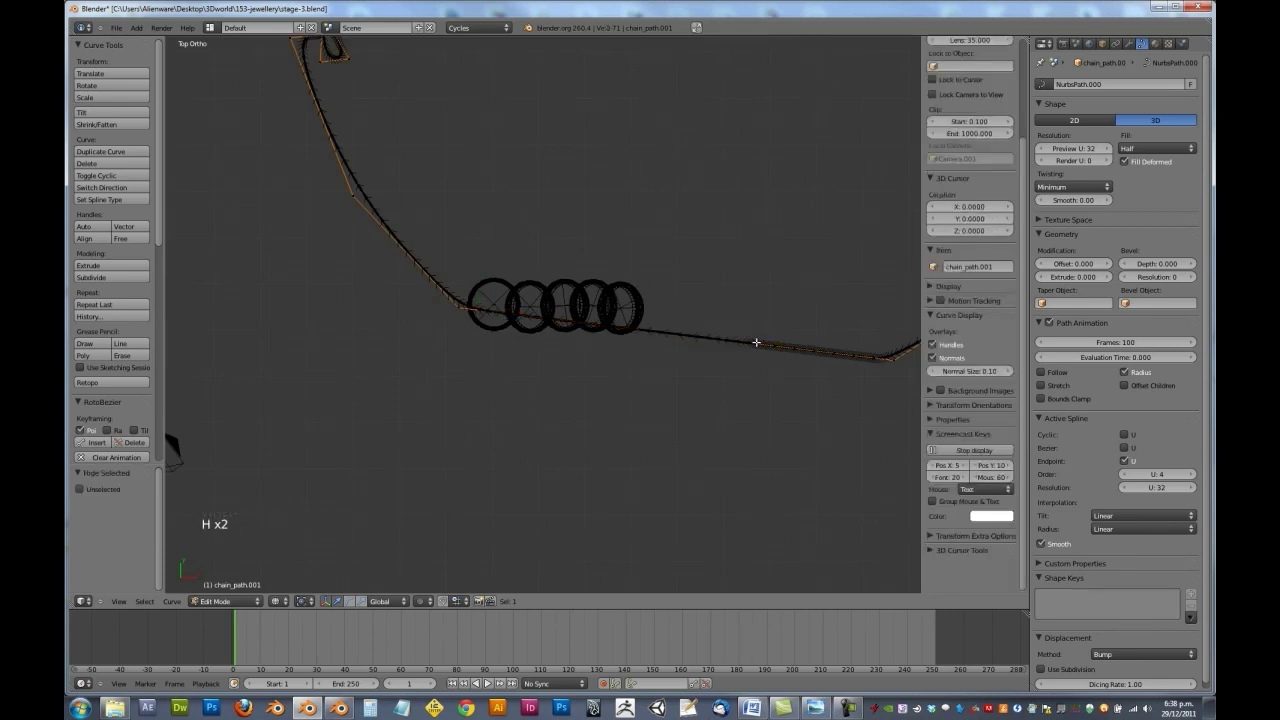
key("ctrl+z")
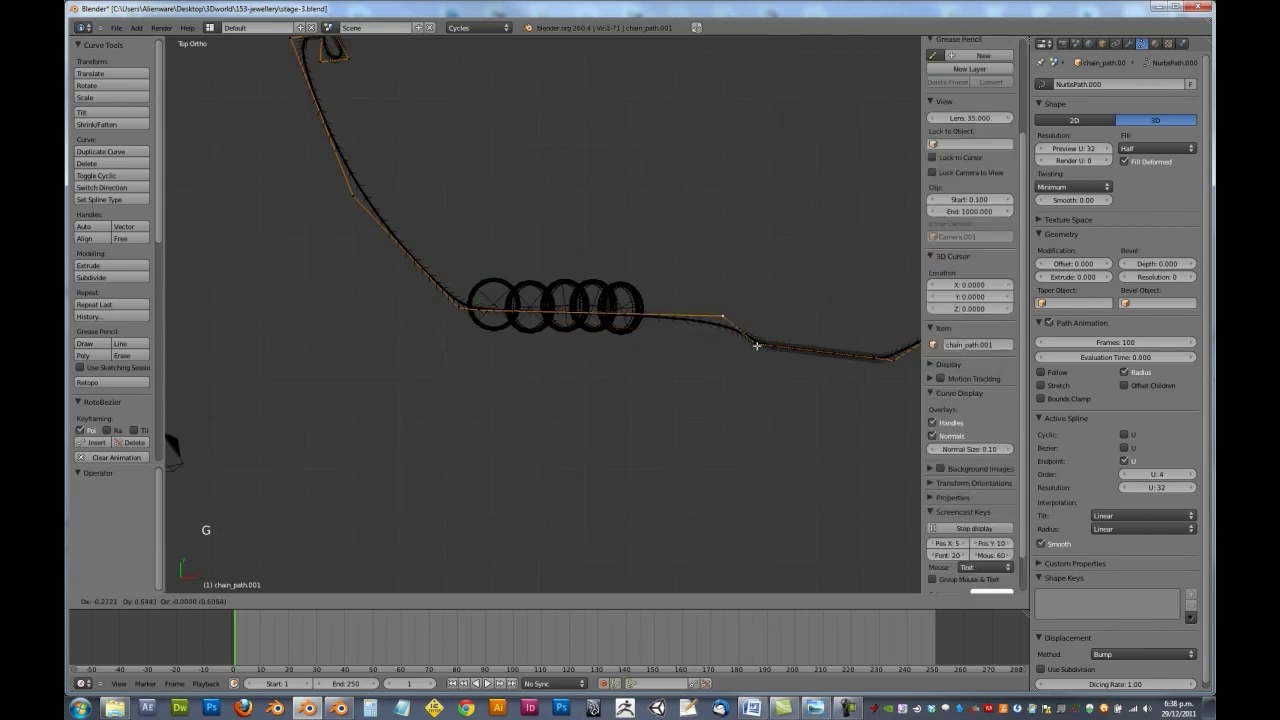
left_click(757, 343)
key("g")
left_click(750, 325)
Box-select and delete the chain curve points to the right of the rings
key("a")
key("b")
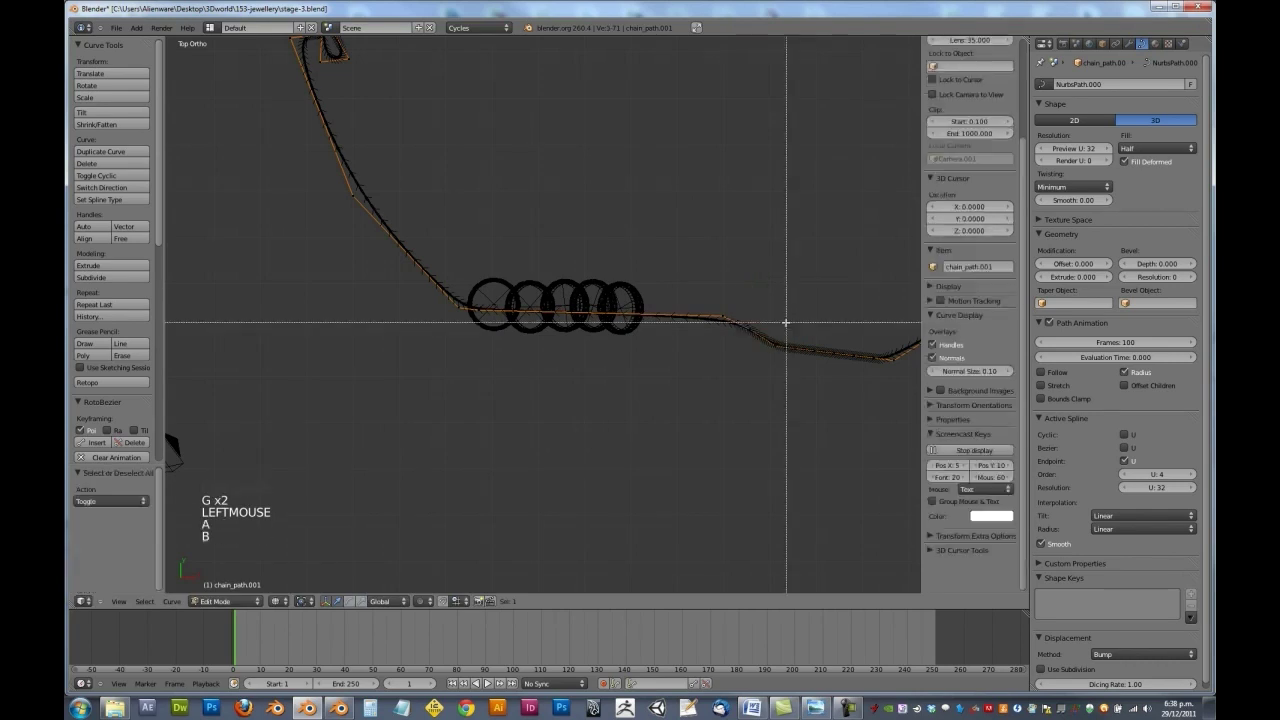
left_click_drag(776, 321, 886, 392)
key("x")
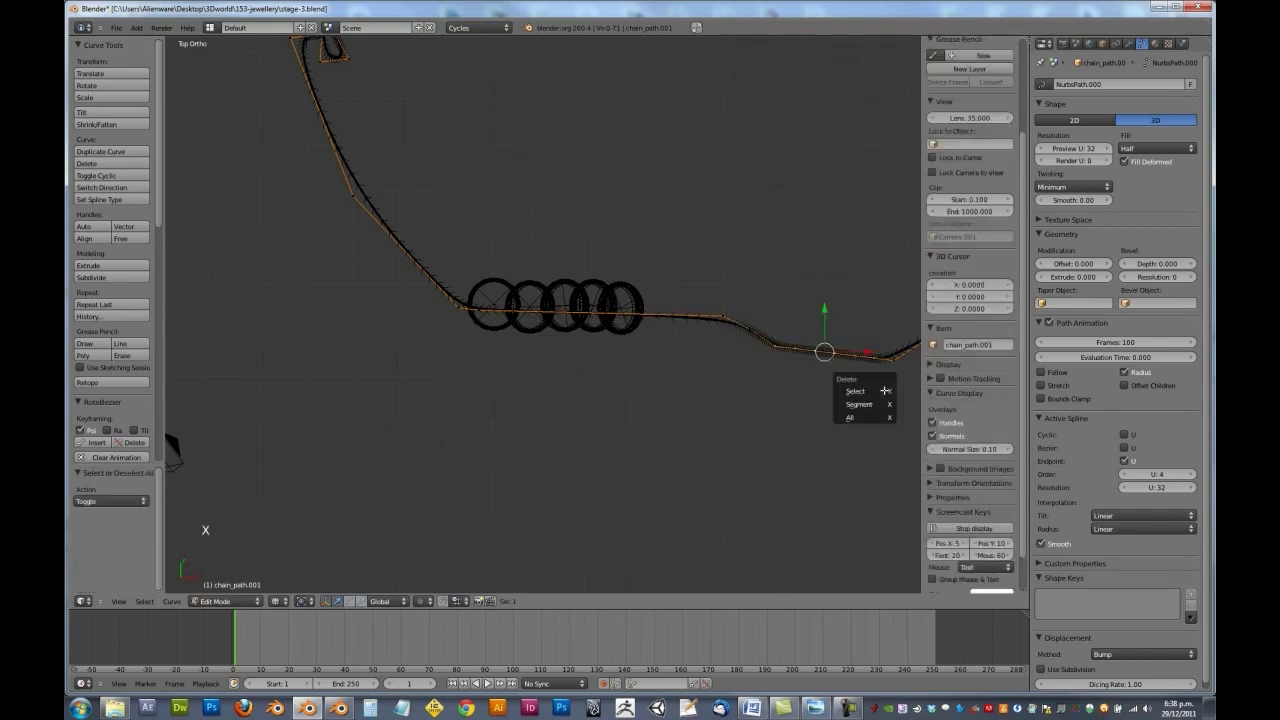
left_click(884, 391)
Move another chain point toward the rings and select two chain points together
right_click(751, 330)
key("g")
key("g")
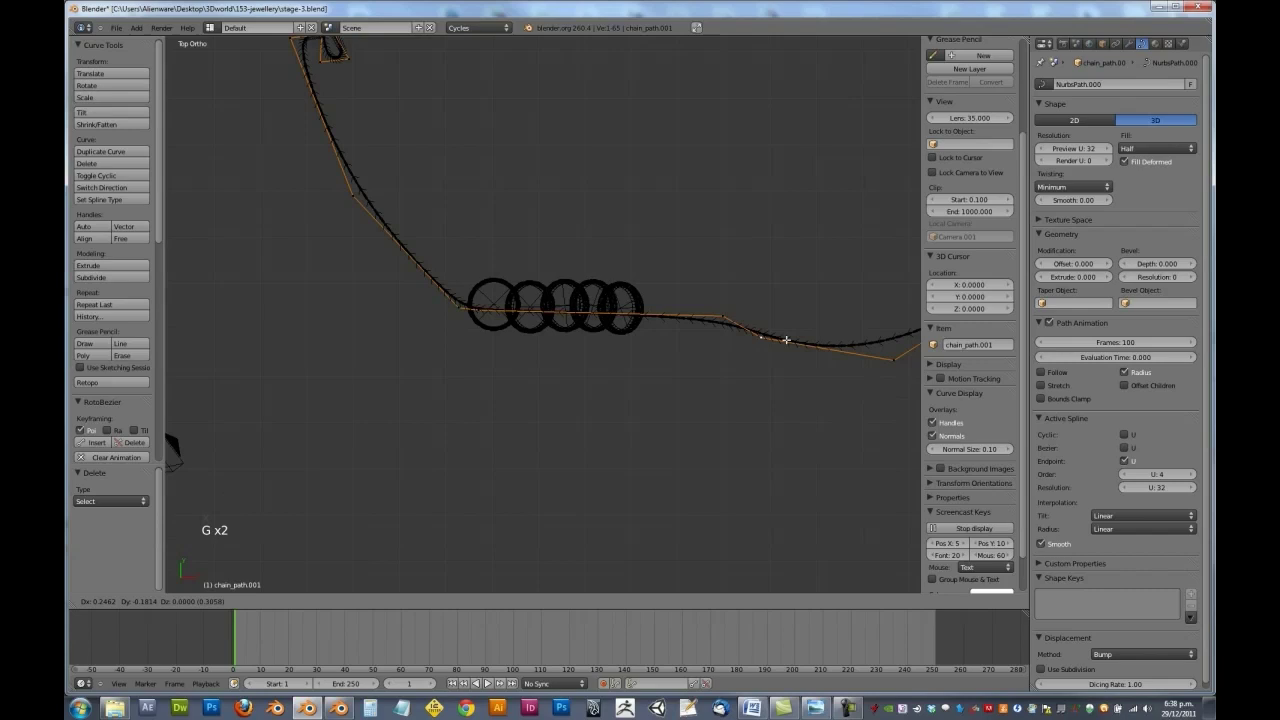
left_click(719, 326)
right_click(668, 312)
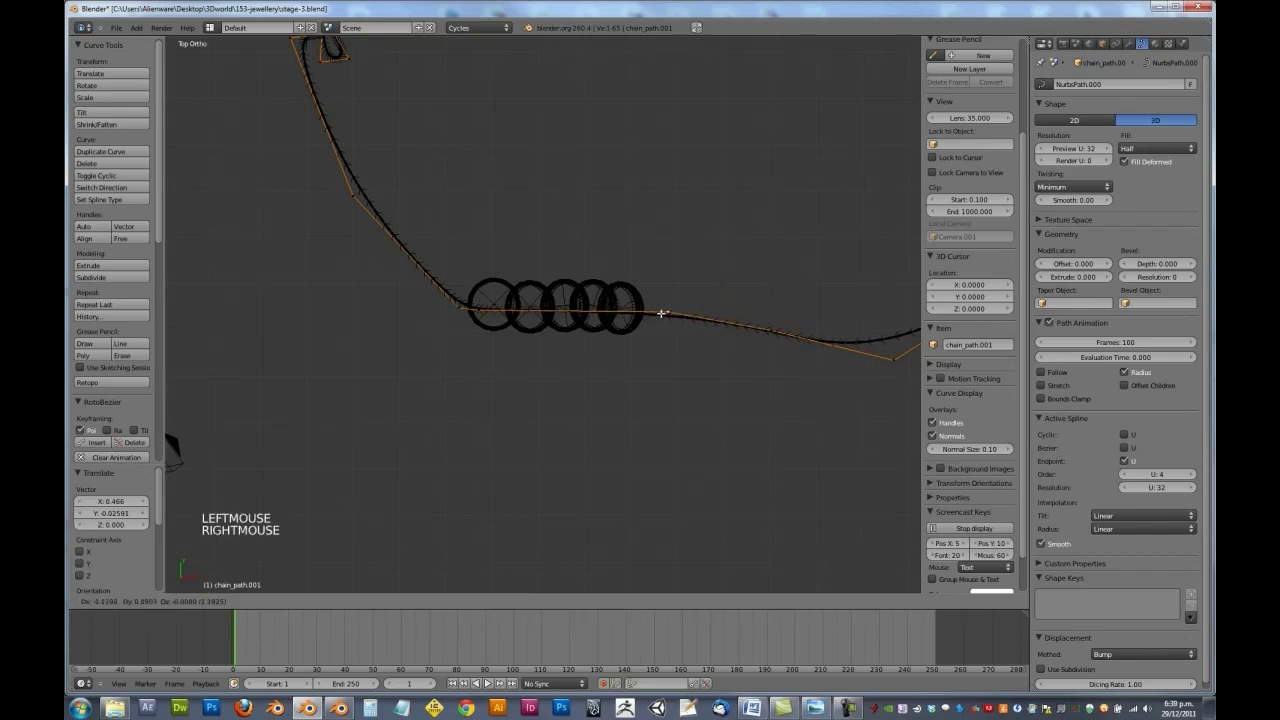
right_click(482, 317, "shift")
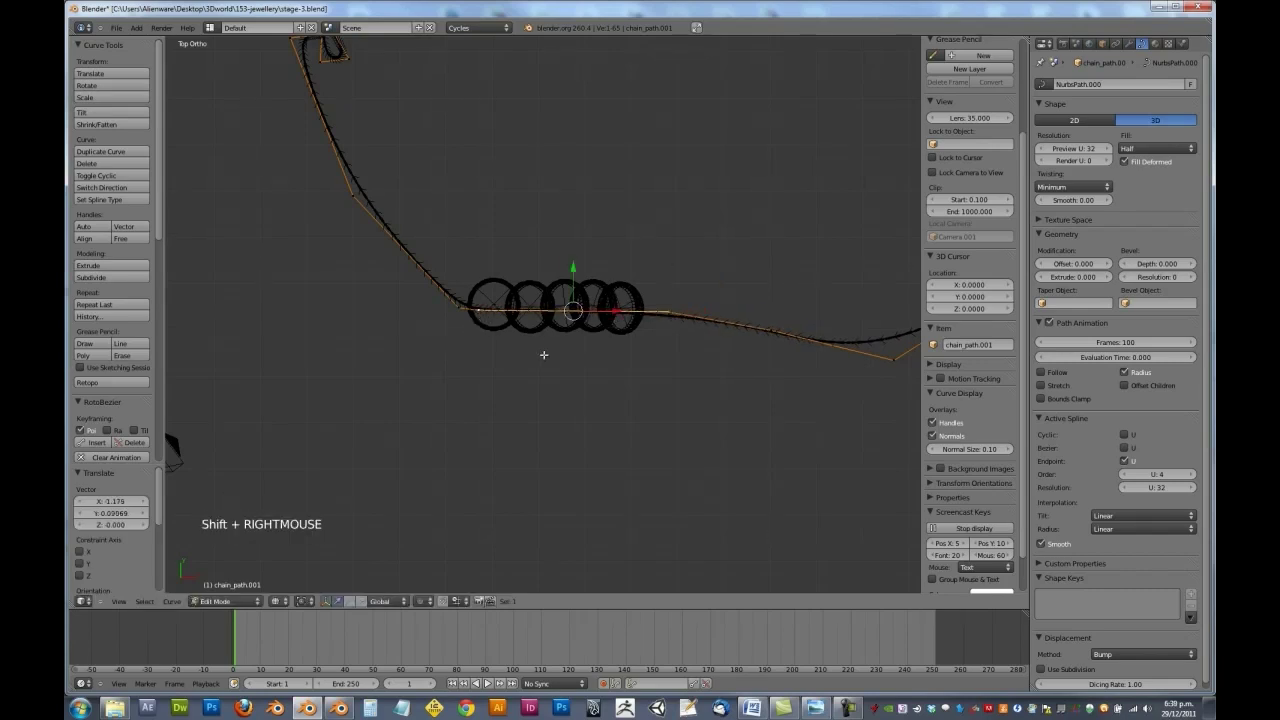
Subdivide the chain between the selected points and view the rings solid from the side
key("w")
left_click(531, 353)
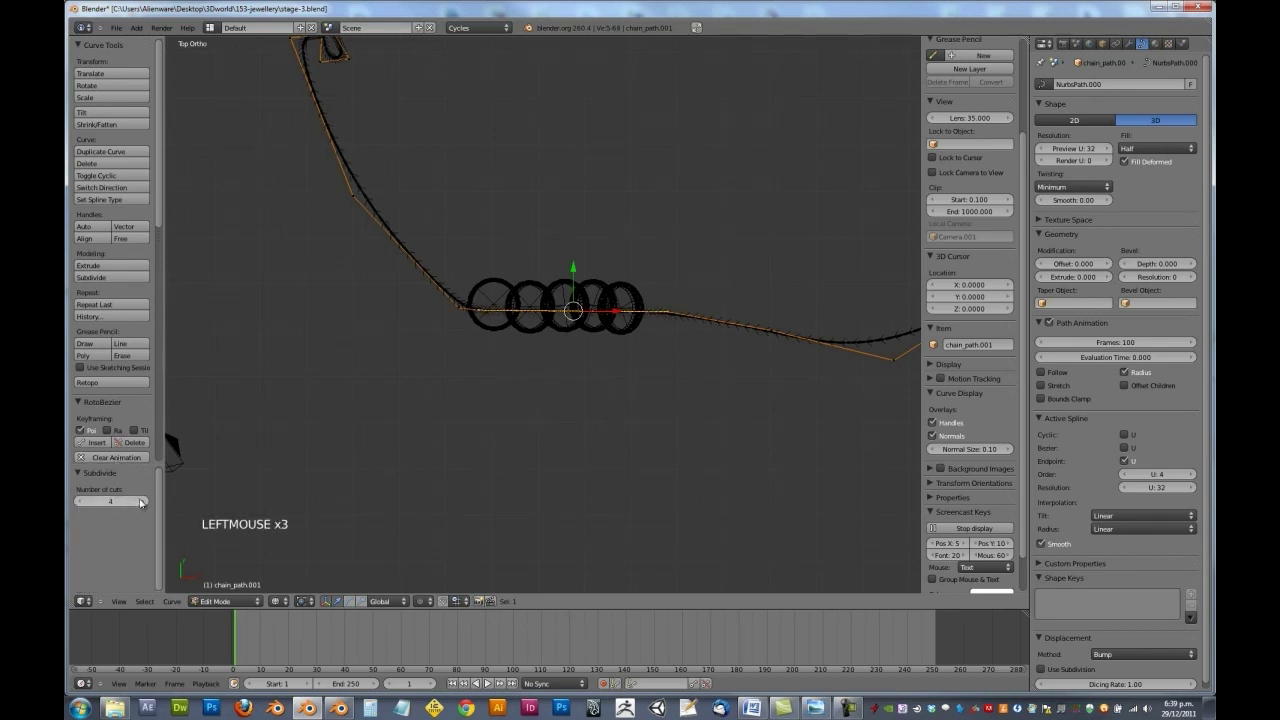
mouse_move(461, 393)
middle_mouse_down()
mouse_move(497, 343)
mouse_move(680, 237)
mouse_move(524, 303)
mouse_move(560, 300)
mouse_move(410, 385)
mouse_move(454, 375)
middle_mouse_up()
scroll(686, 200, "up", 5)
key("z")
scroll(560, 300, "up", 3)
Move a chain point near the first ring along X and raise it along Z
right_click(462, 380)
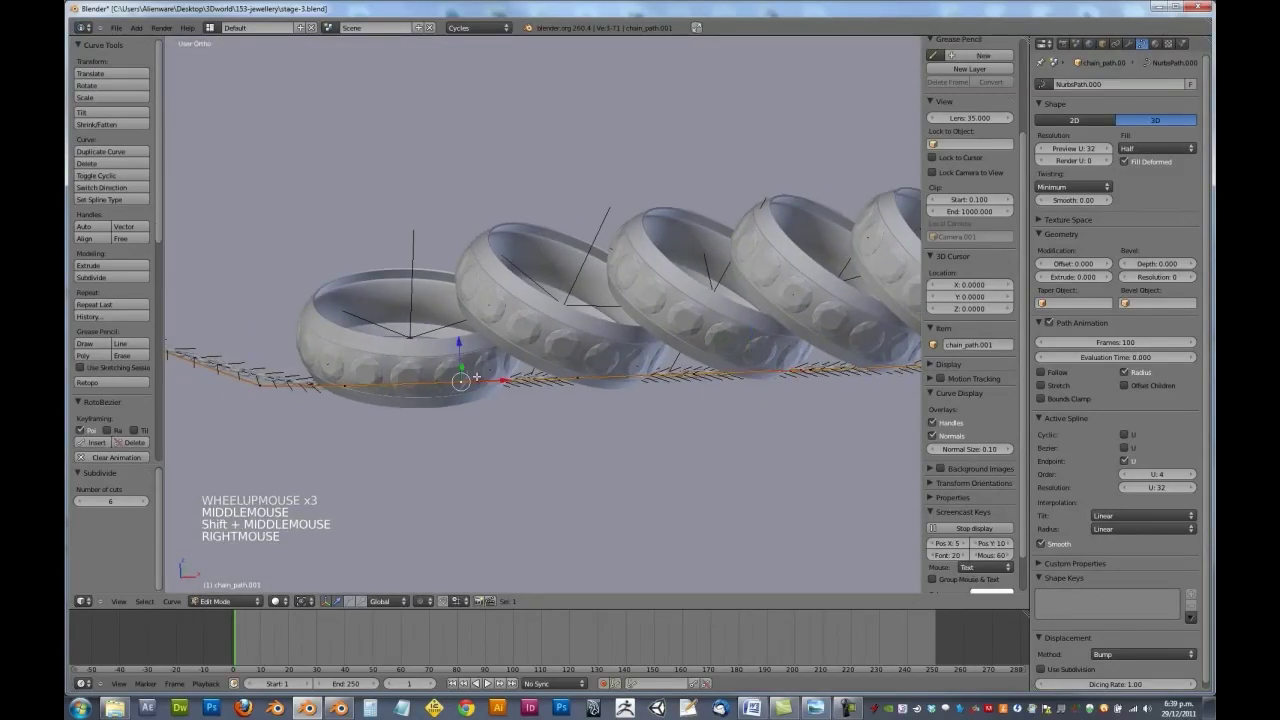
right_click(577, 376)
left_click_drag(622, 381, 514, 300)
middle_click_drag(530, 330, 508, 300)
scroll(563, 391, "up", 2)
left_click(508, 299)
left_click_drag(508, 299, 490, 240)
Lift another chain point higher along Z and nudge it into place inside a ring
middle_click_drag(490, 240, 543, 383)
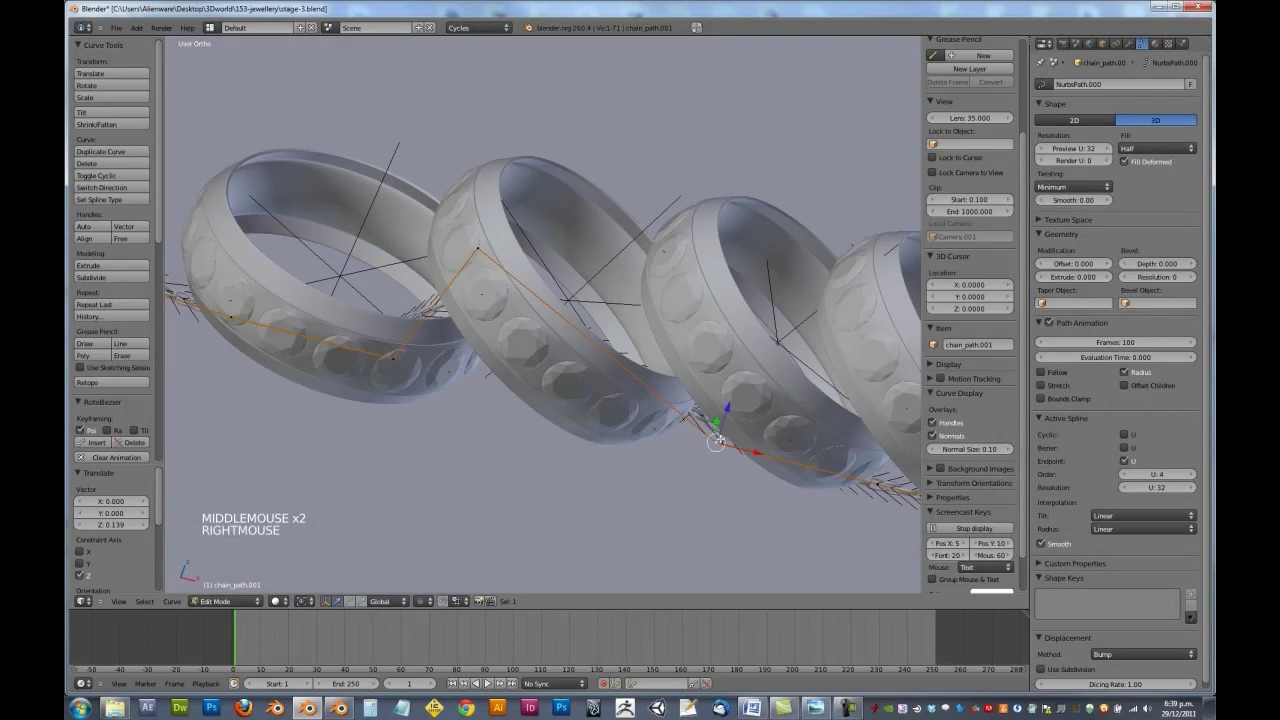
middle_click_drag(716, 440, 737, 399)
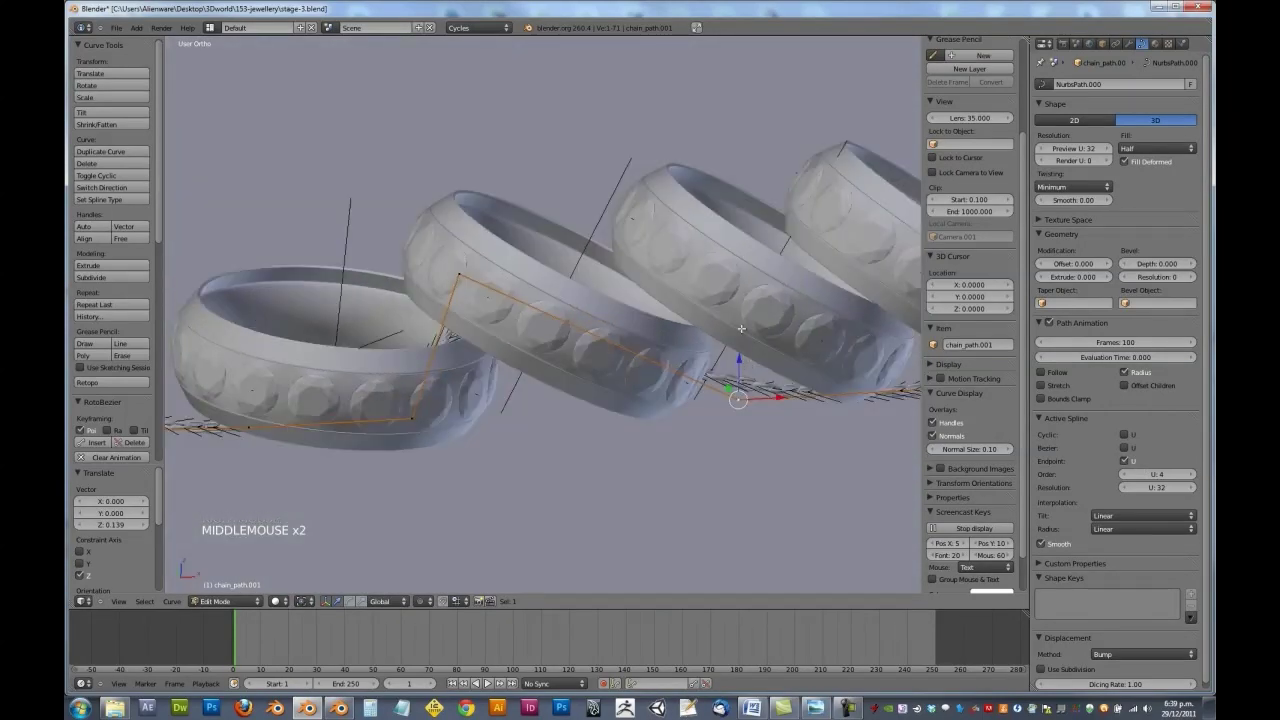
left_click_drag(738, 360, 738, 305)
middle_click_drag(738, 305, 650, 420)
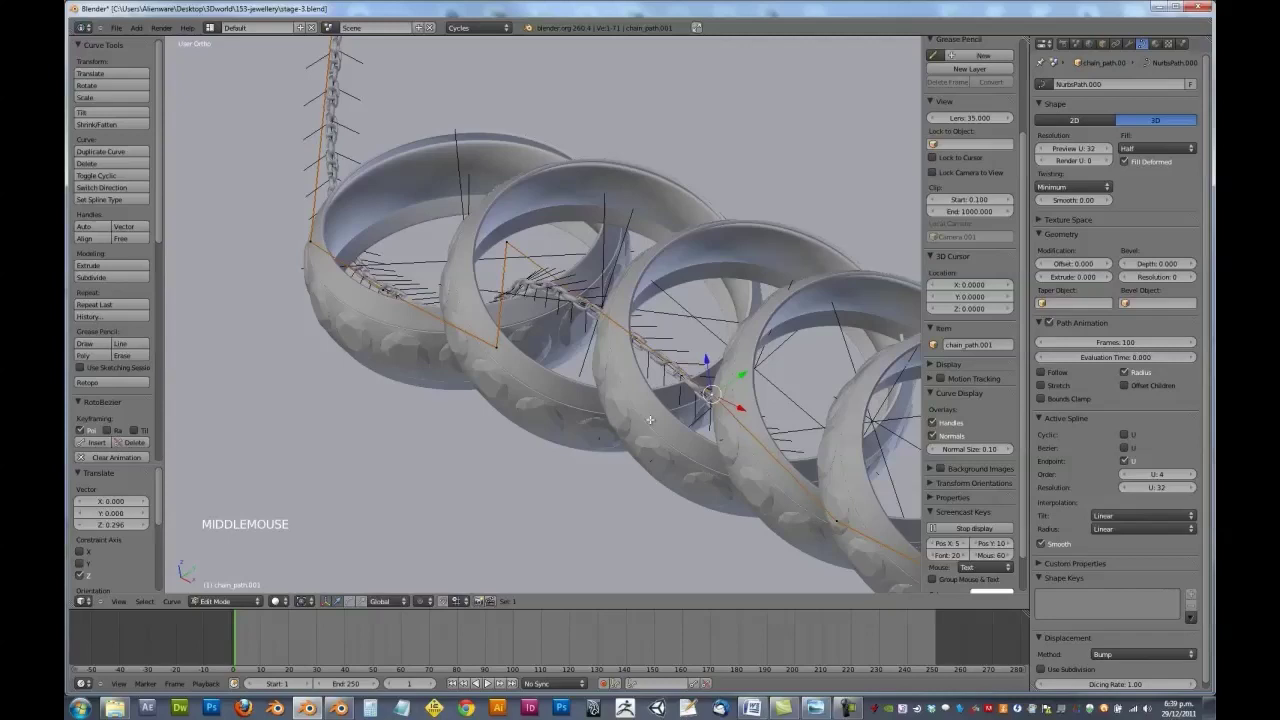
scroll(650, 420, "up", 2)
left_click_drag(760, 414, 712, 383)
scroll(718, 352, "down", 2)
middle_click_drag(718, 352, 637, 373, "shift")
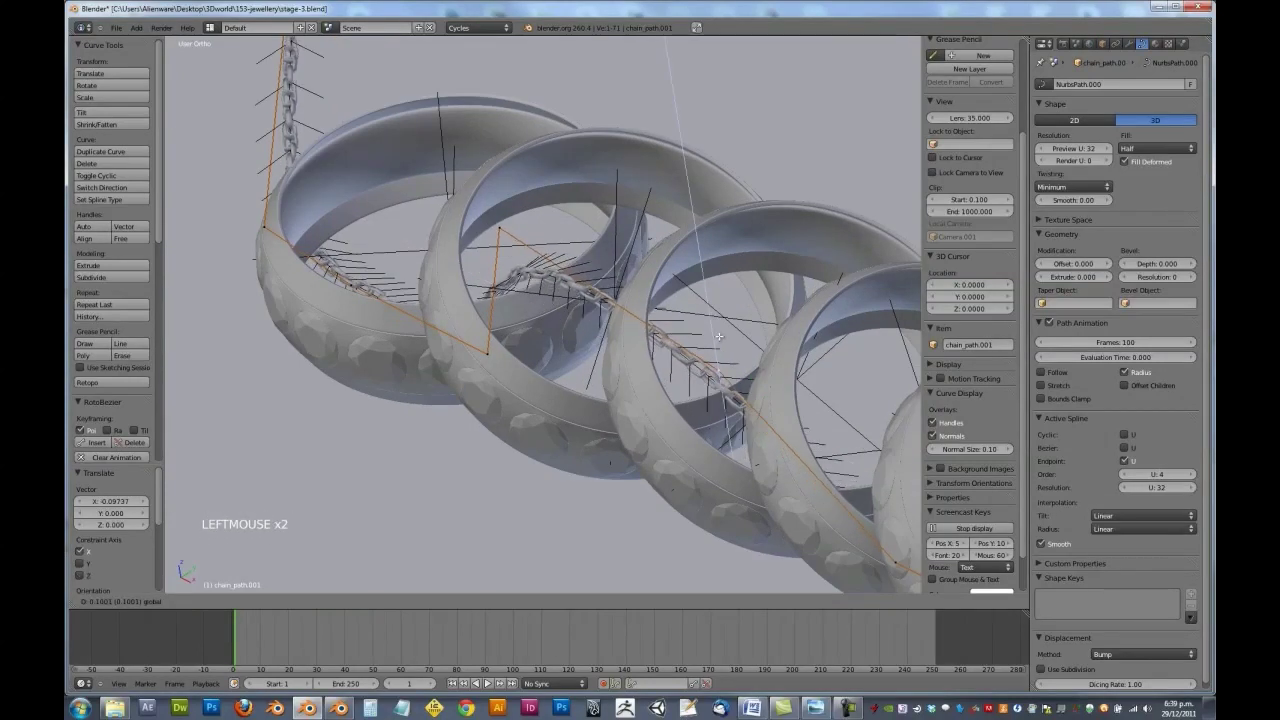
right_click(651, 453)
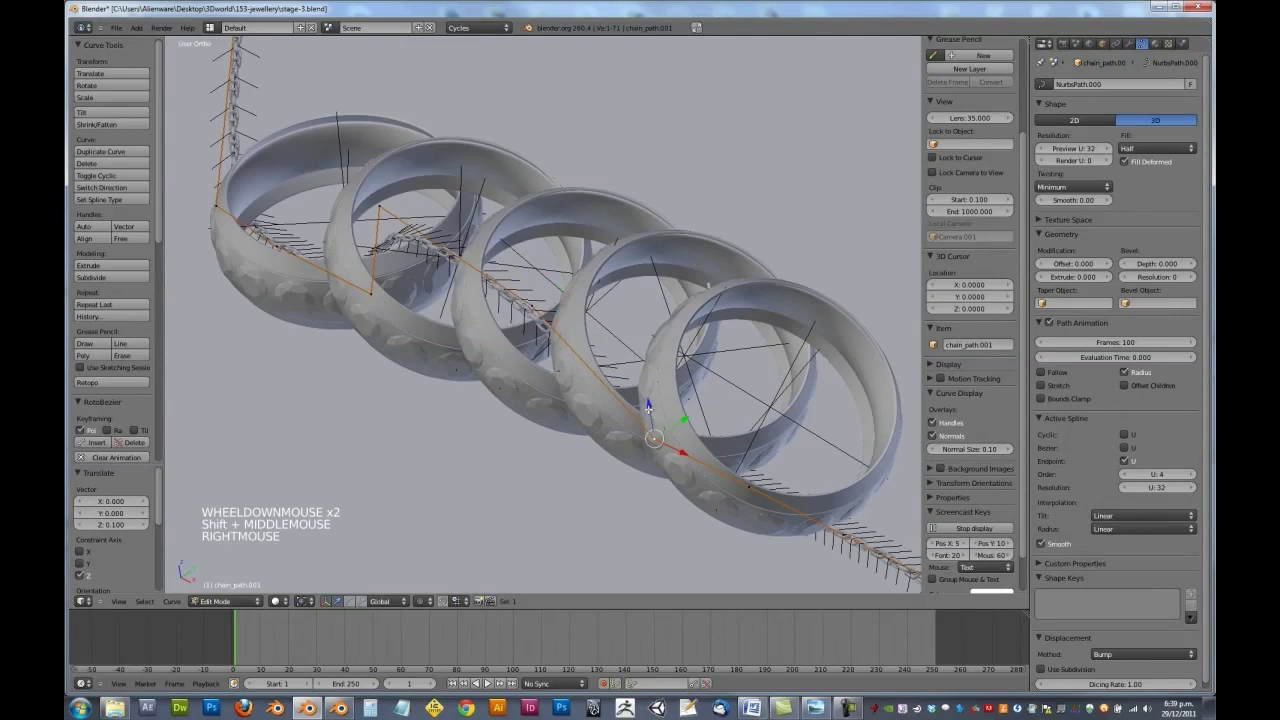
Raise the chain point near the last ring along Z, then lower it slightly
left_click_drag(649, 408, 637, 346)
scroll(616, 410, "up", 3)
middle_click_drag(637, 346, 530, 361)
left_click(530, 361)
middle_click_drag(645, 298, 606, 392)
scroll(606, 392, "up", 2)
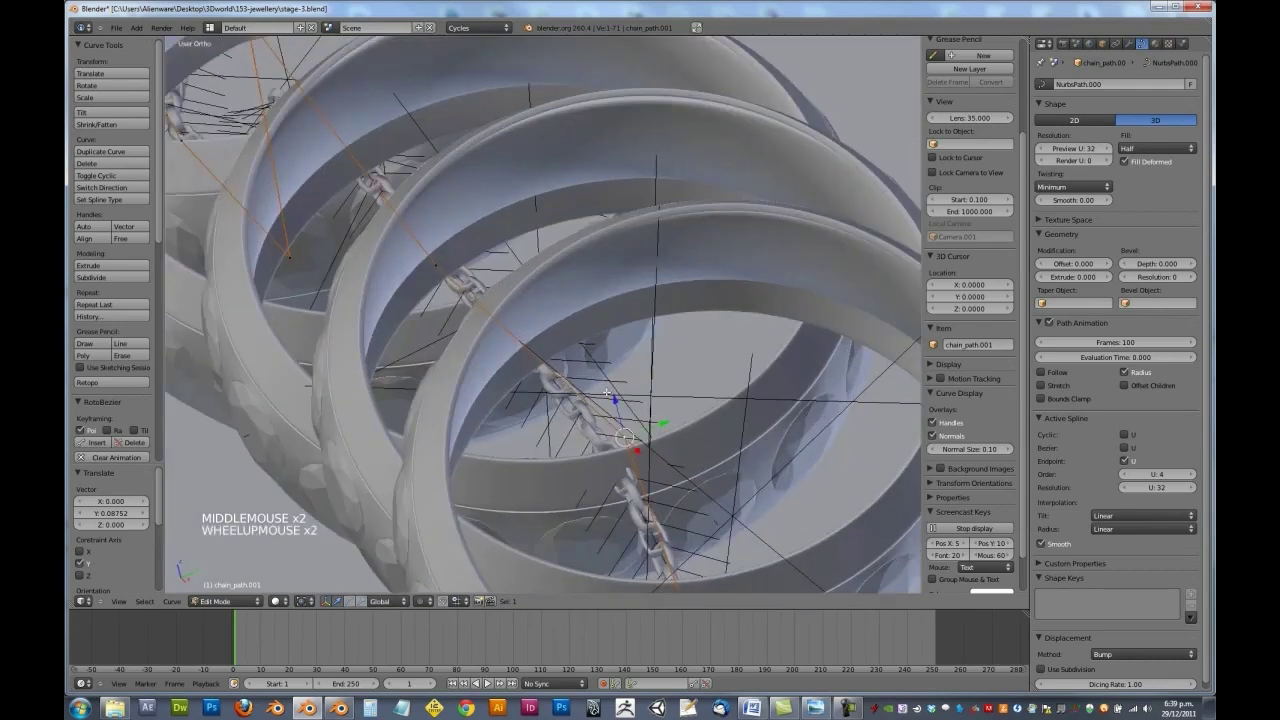
left_click_drag(614, 401, 614, 358)
middle_click_drag(614, 358, 712, 325)
left_click_drag(733, 308, 739, 328)
scroll(739, 328, "down", 2)
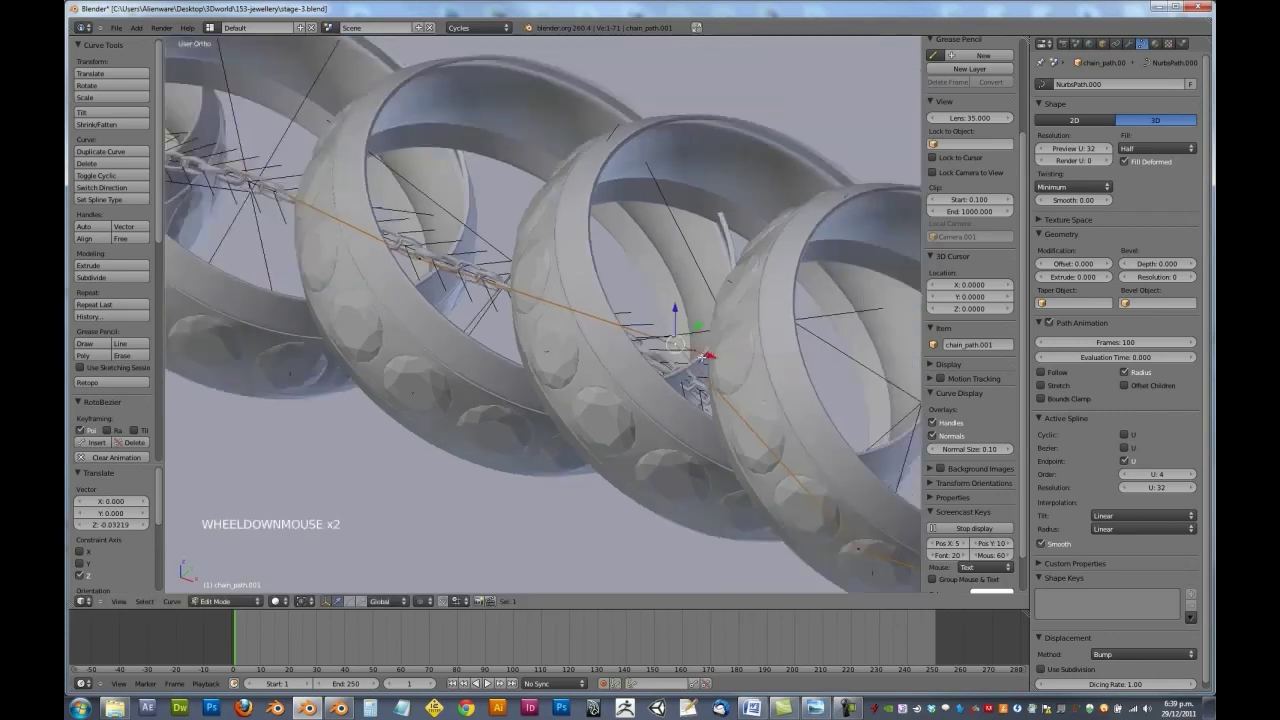
middle_click_drag(739, 328, 622, 442, "shift")
Lift a nearby chain point along Z so the chain passes inside the ring
right_click(642, 452)
left_click_drag(679, 428, 700, 297)
middle_click_drag(700, 297, 679, 369)
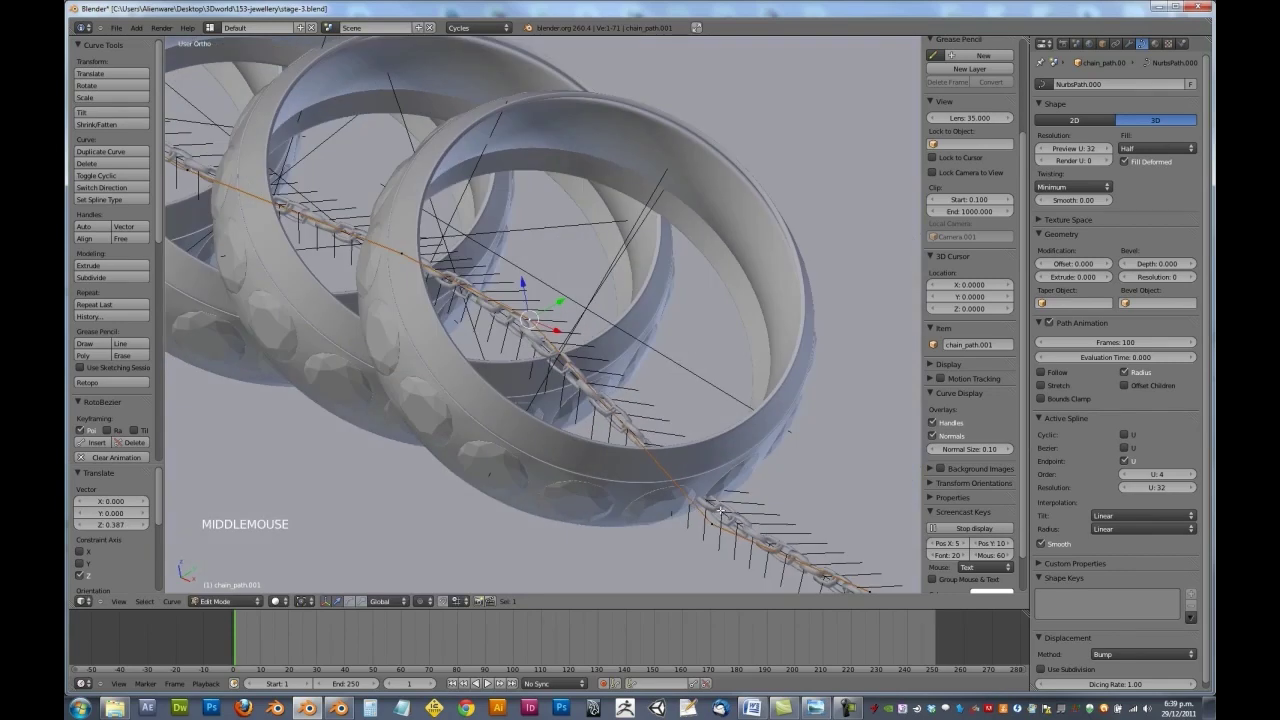
left_click_drag(703, 487, 724, 378)
middle_click_drag(724, 378, 495, 362)
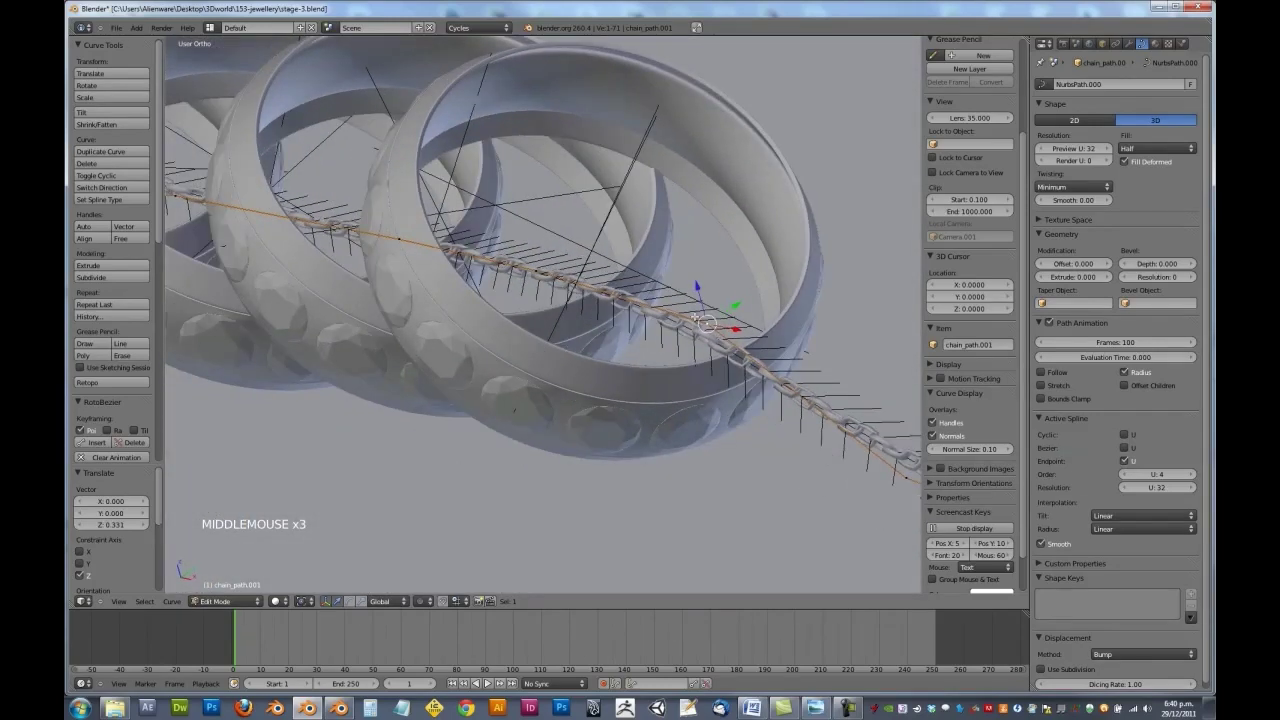
left_click(700, 345)
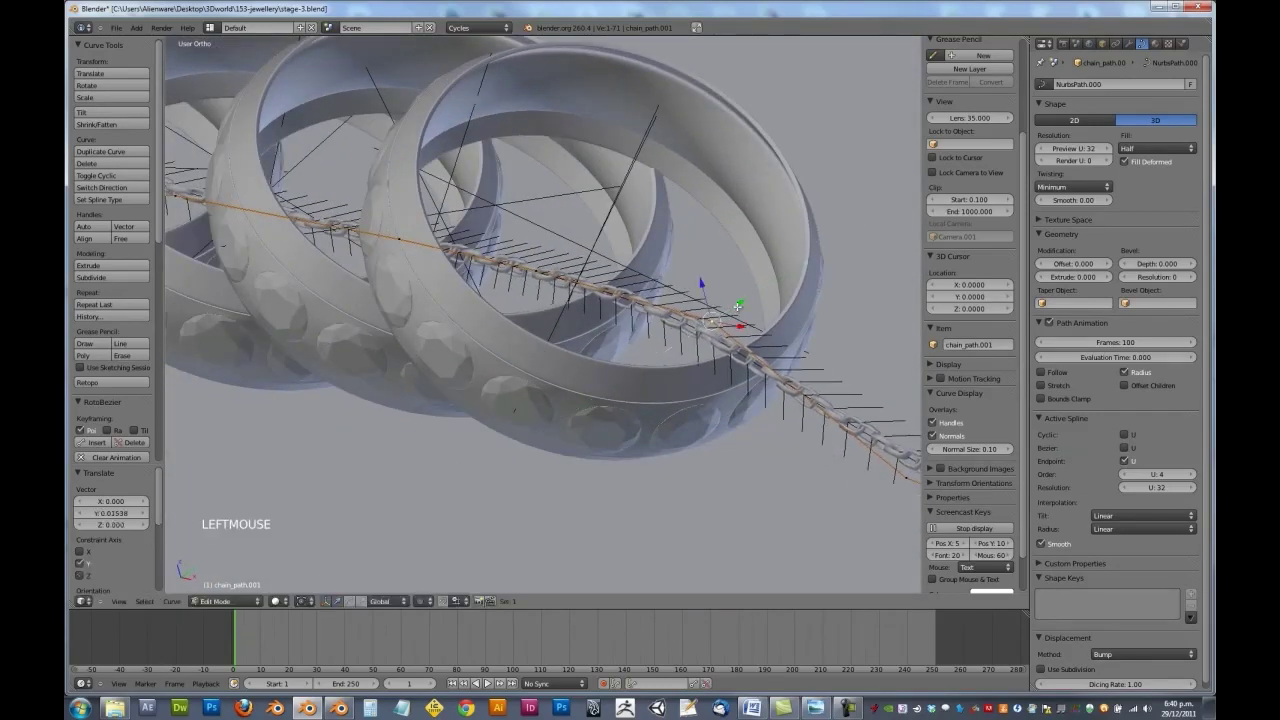
Select several chain points along the path and subdivide between them
scroll(690, 355, "down", 2)
middle_click_drag(690, 355, 674, 375)
right_click(590, 369, "shift")
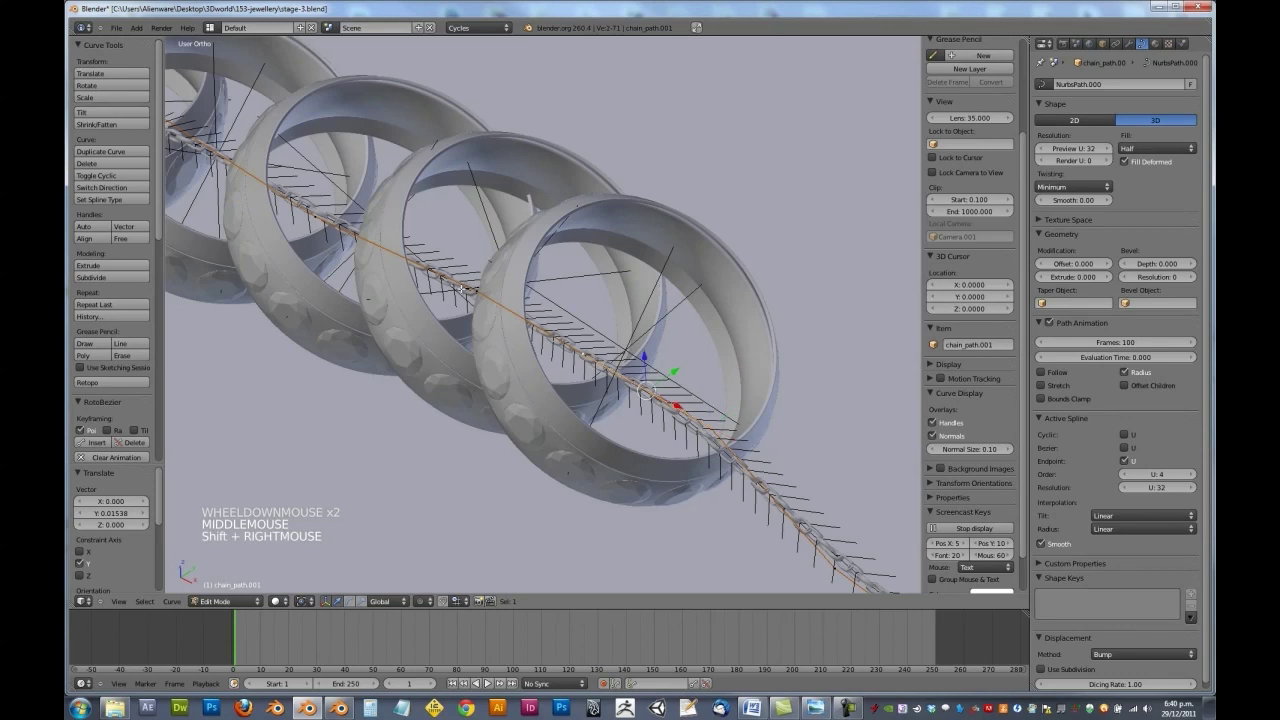
right_click(463, 290, "shift")
right_click(360, 242, "shift")
middle_click_drag(216, 219, 314, 201, "shift")
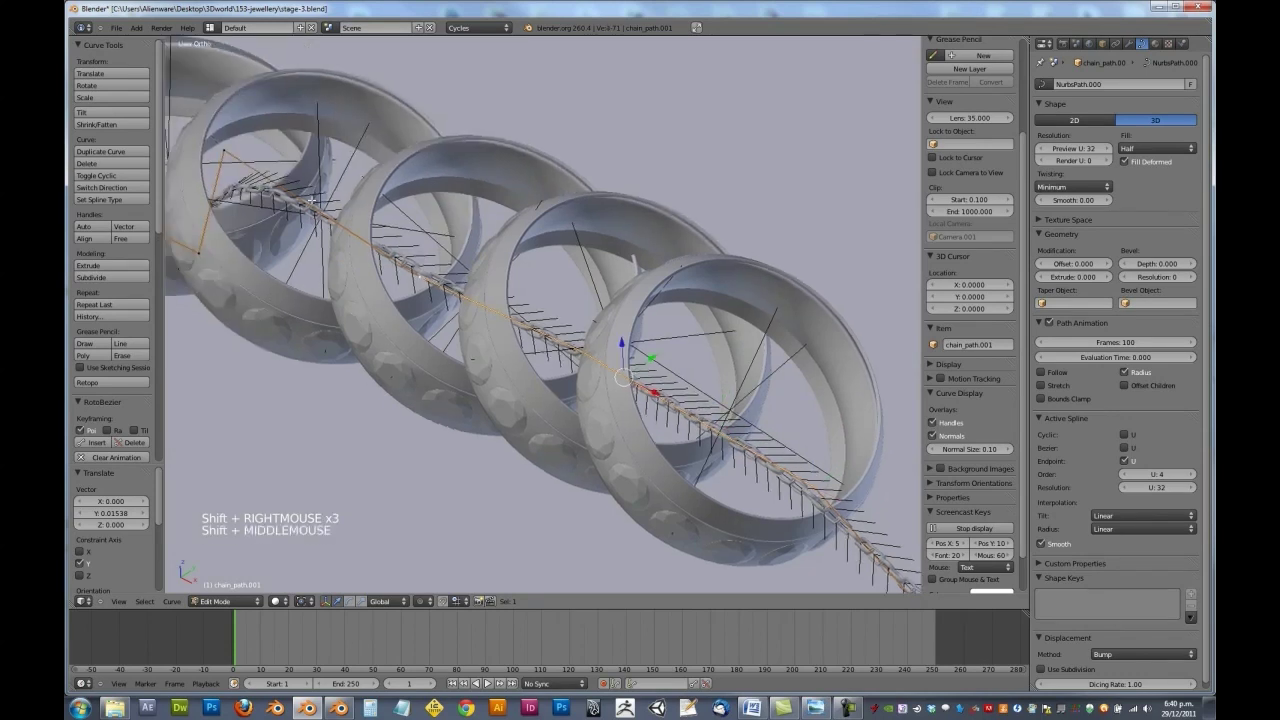
right_click(314, 201, "shift")
right_click(301, 232, "shift")
scroll(301, 232, "down", 2)
scroll(301, 232, "down", 2)
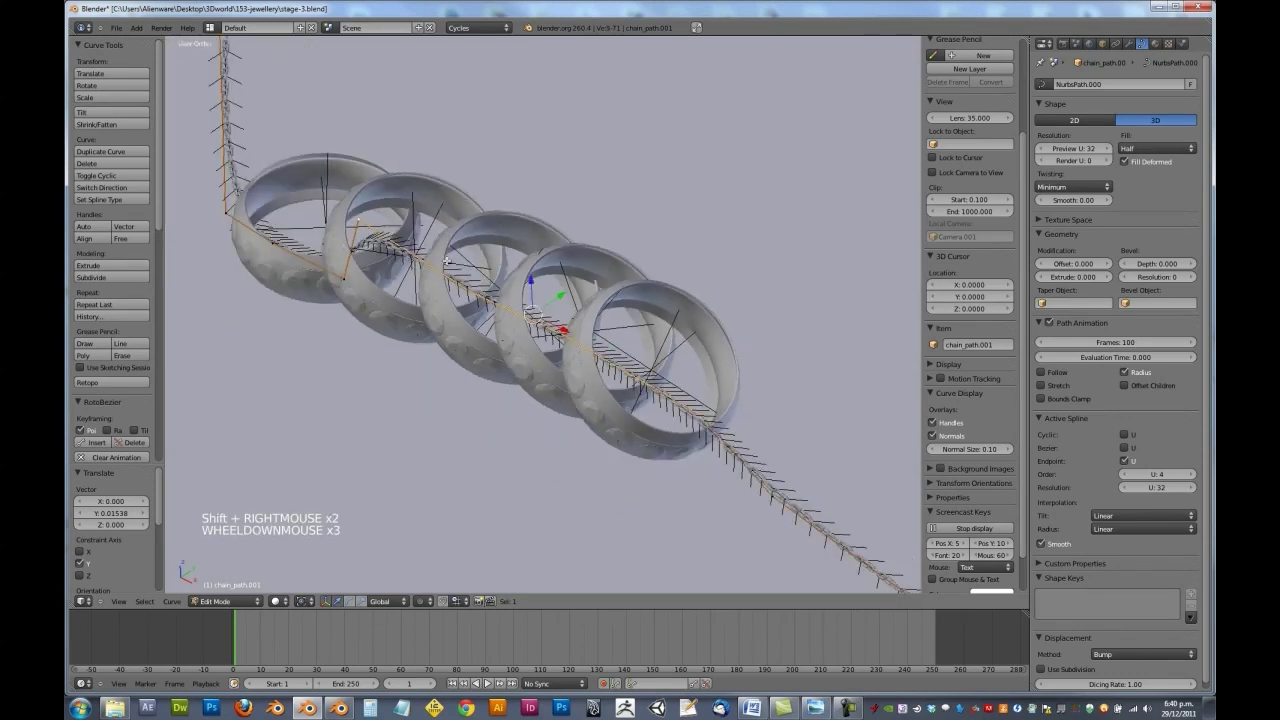
key("w")
left_click(420, 262)
Shift three chain points between the rings along X and lower them along Z
scroll(649, 391, "up", 2)
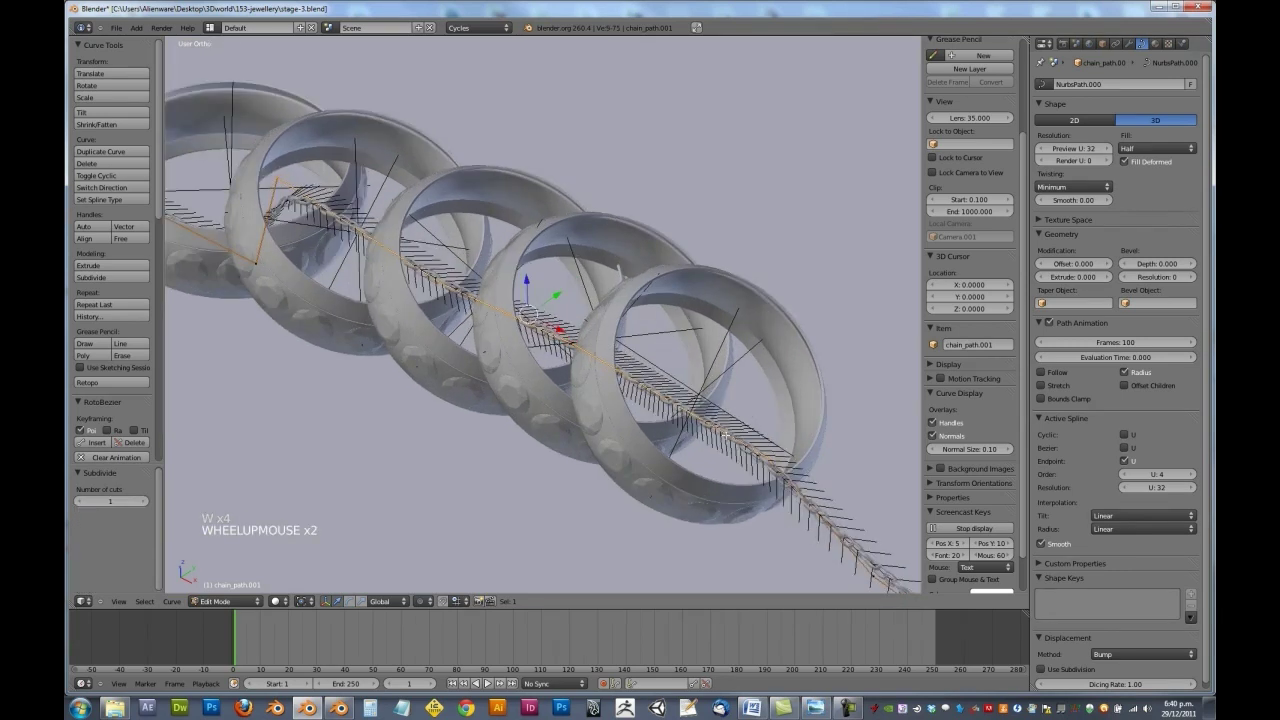
right_click(720, 430)
scroll(740, 448, "up", 2)
right_click(800, 487, "shift")
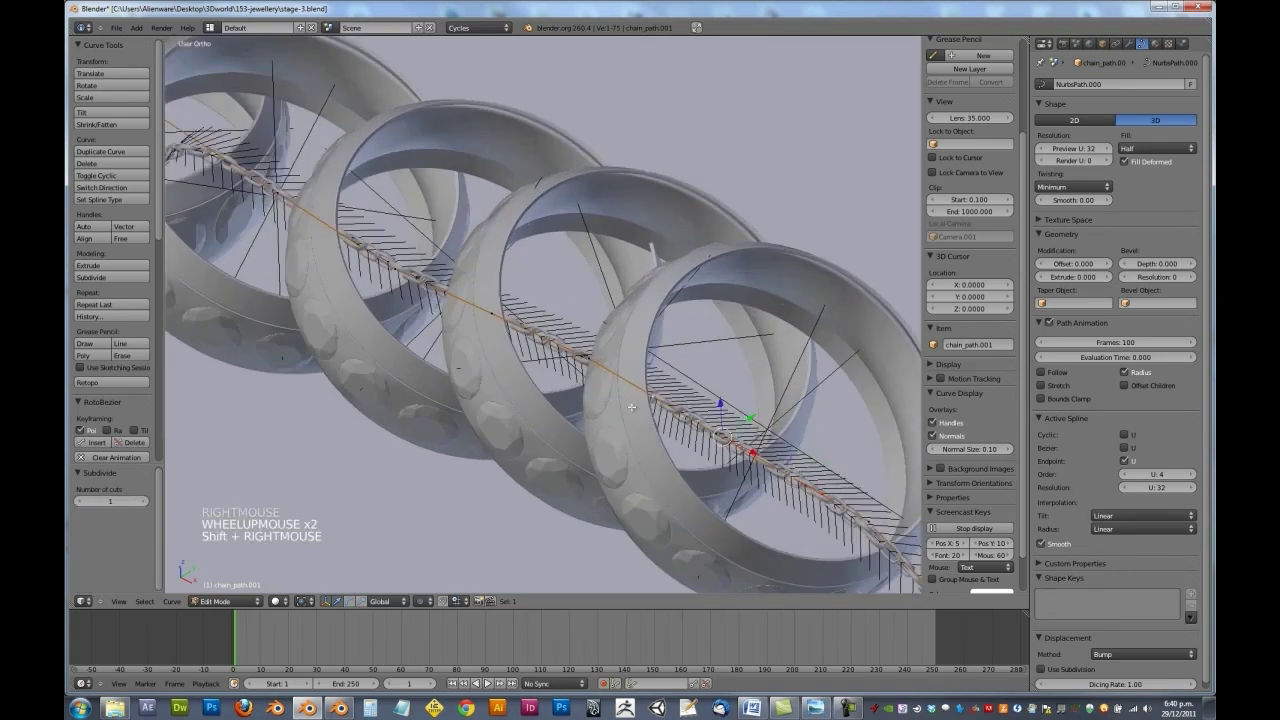
right_click(492, 310, "shift")
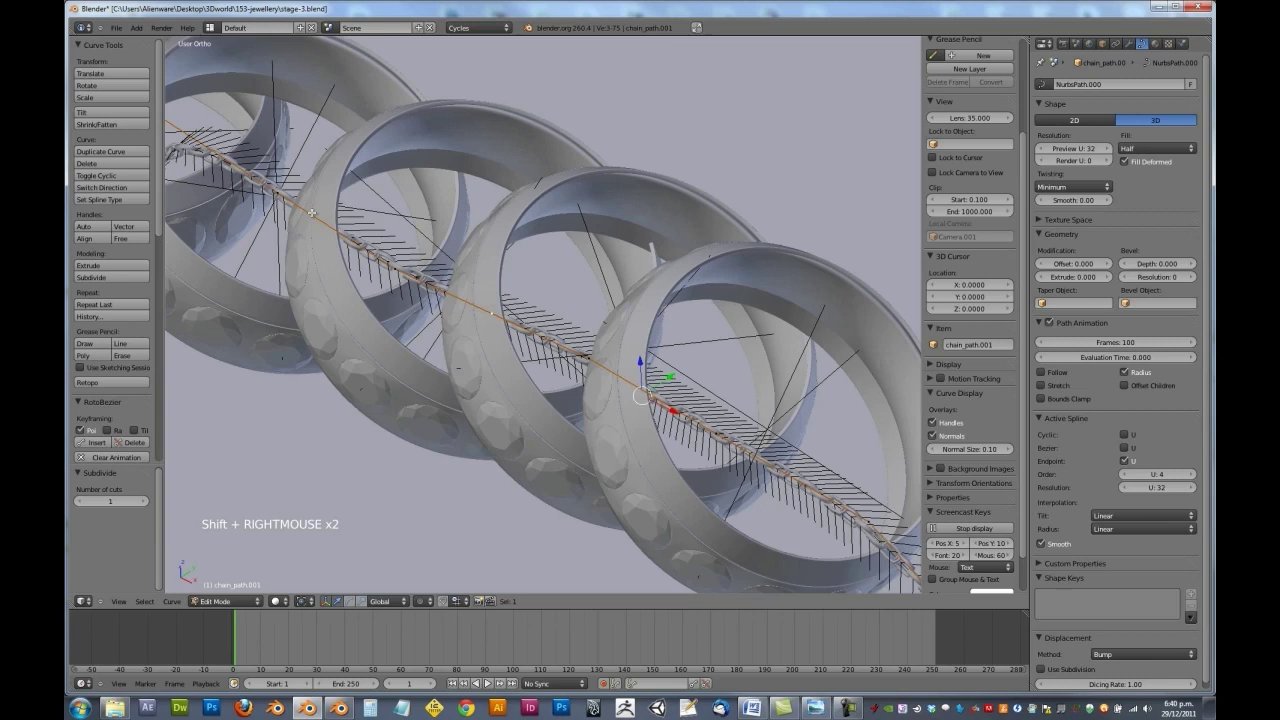
left_click_drag(562, 344, 603, 347)
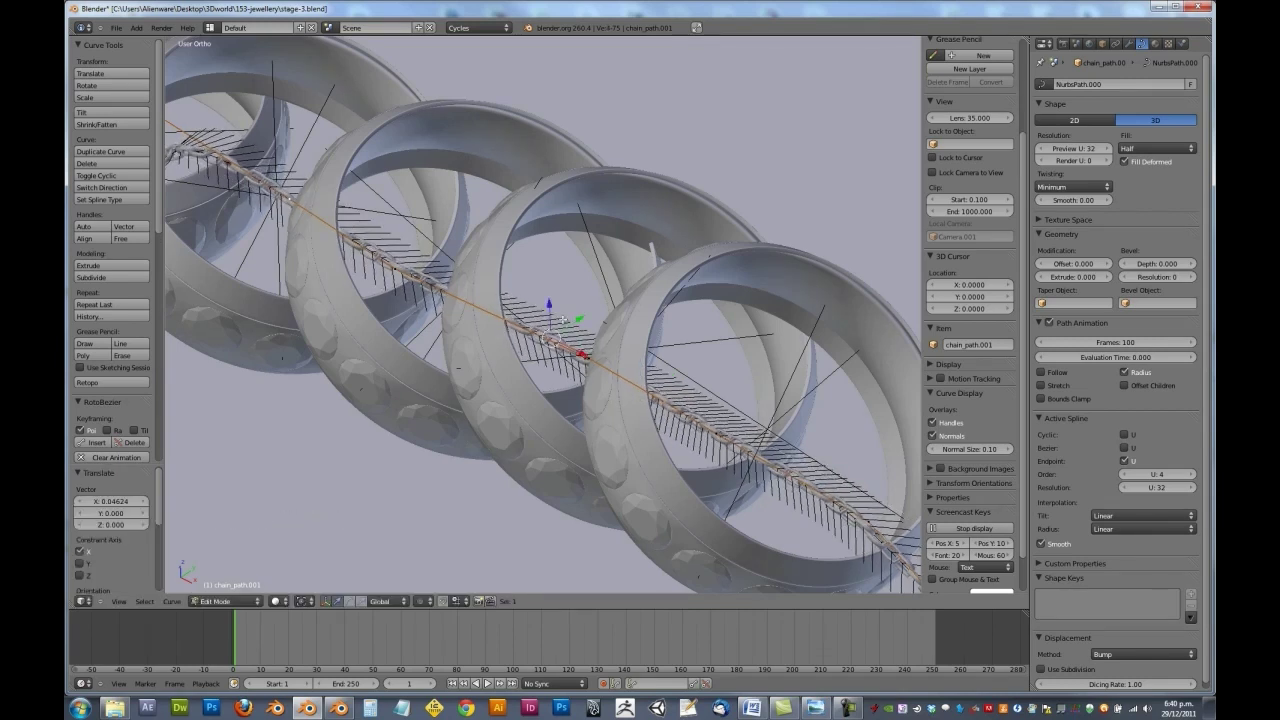
left_click_drag(553, 303, 551, 337)
Lower those points further so the chain sags, and raise one point between rings
scroll(551, 337, "down", 2)
middle_click_drag(551, 337, 660, 360)
mouse_move(708, 330)
left_mouse_down()
mouse_move(713, 355)
mouse_move(749, 350)
mouse_move(711, 340)
left_mouse_up()
middle_click_drag(711, 340, 469, 339)
scroll(469, 339, "up", 3)
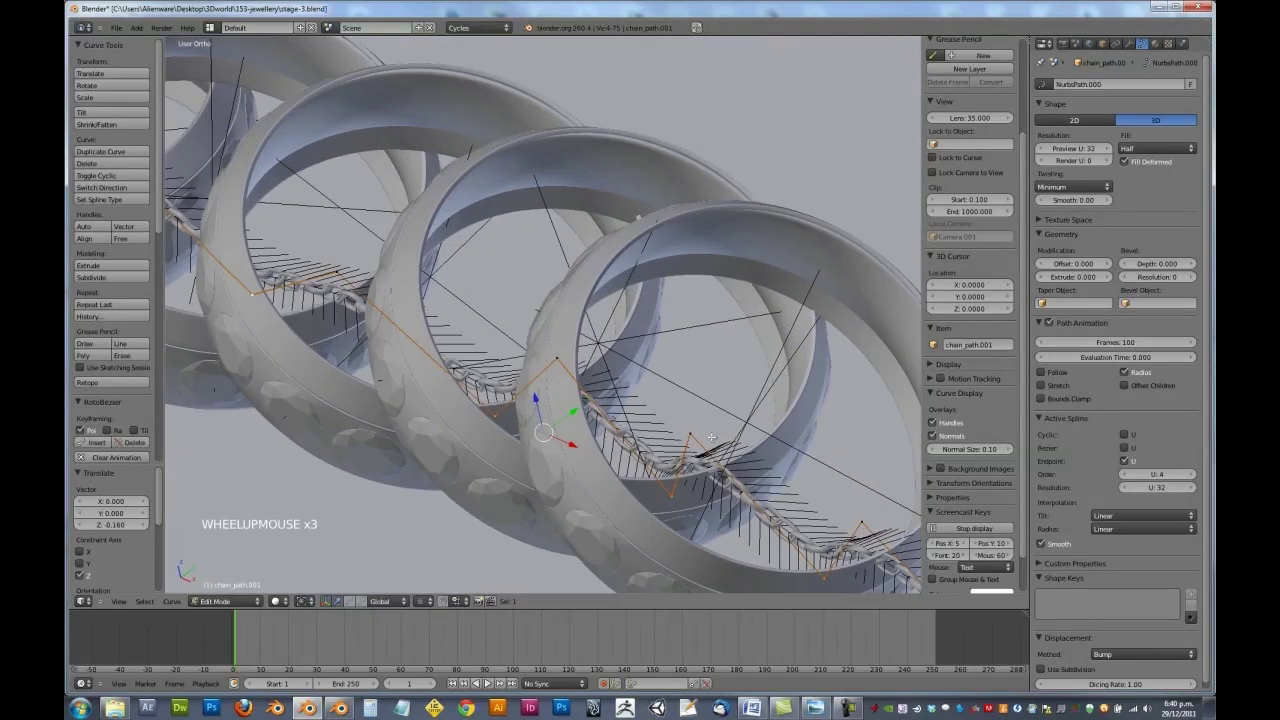
right_click(862, 522)
left_click_drag(854, 484, 851, 465)
scroll(574, 372, "down", 6)
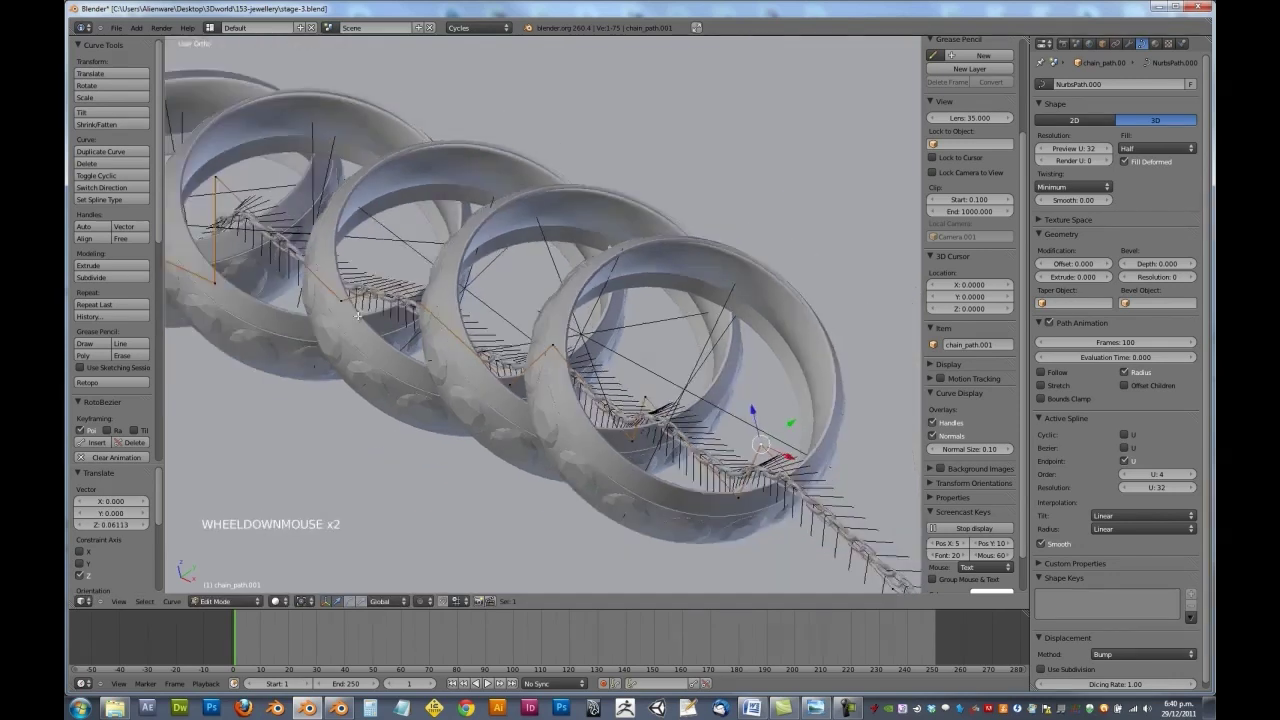
Return to Object Mode and zoom in on the threaded rings through the scene camera
key("Tab")
middle_click_drag(394, 348, 641, 367)
key("KP_0")
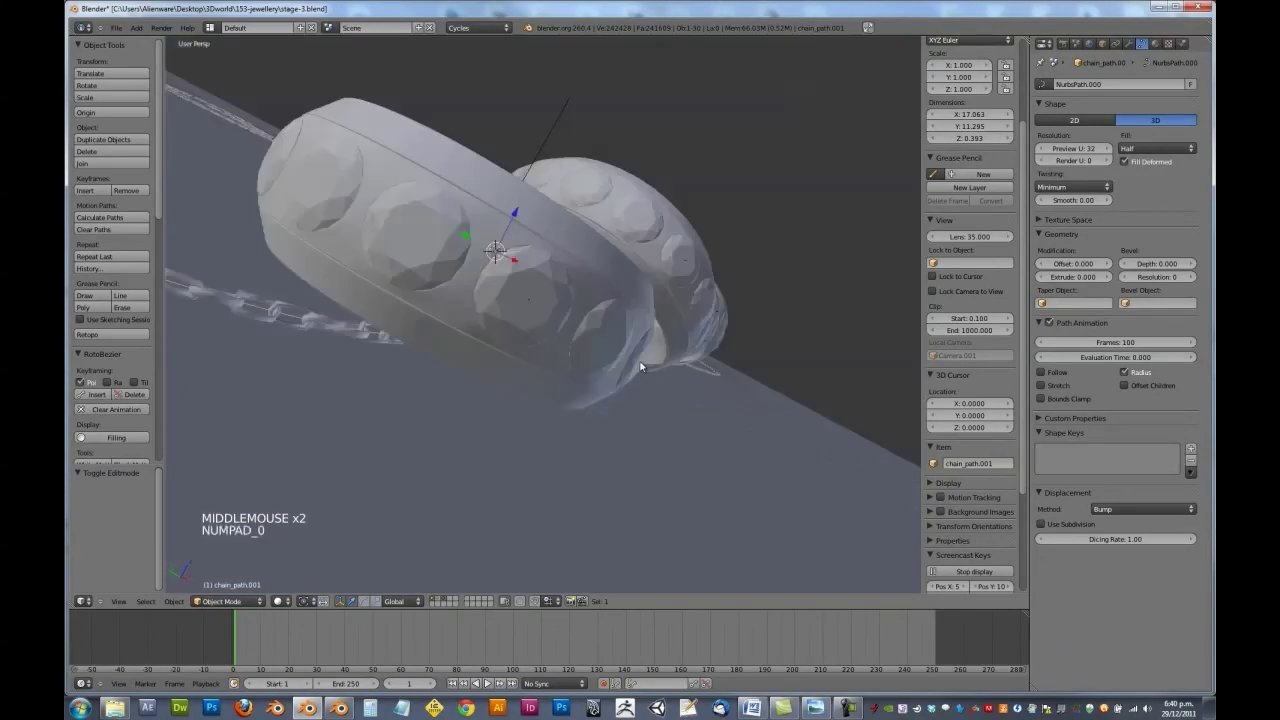
scroll(651, 455, "up", 2)
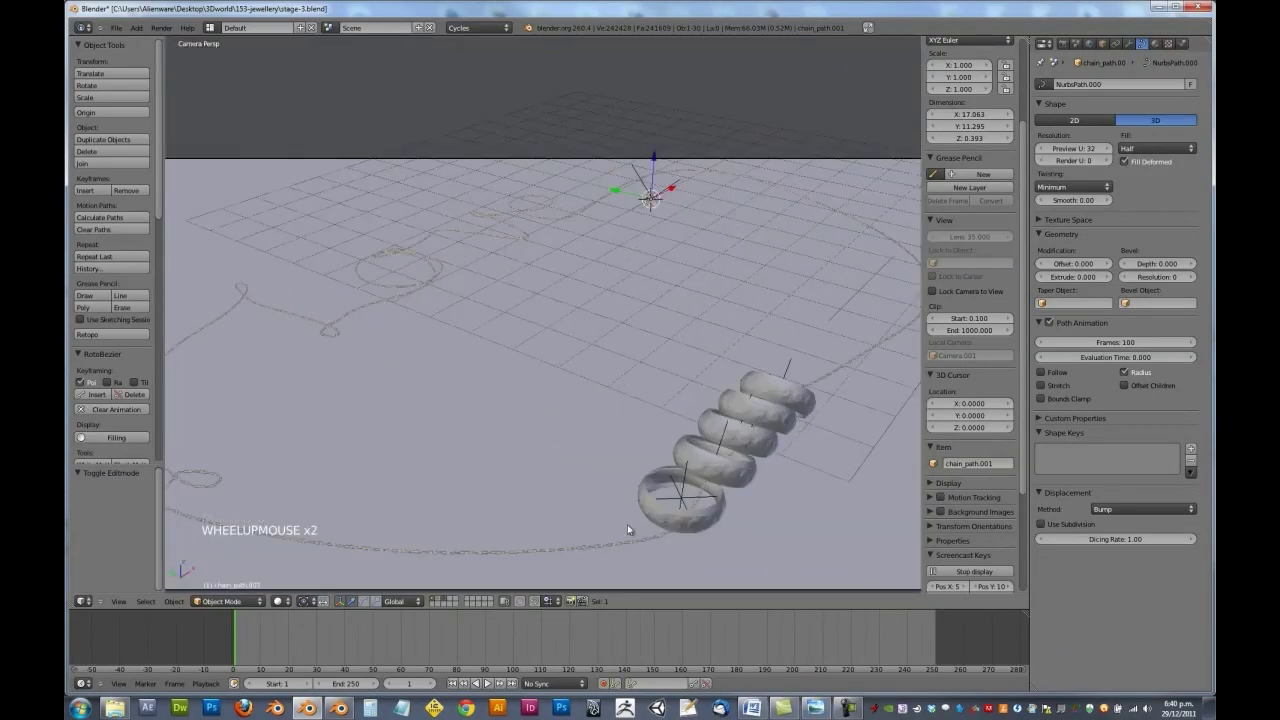